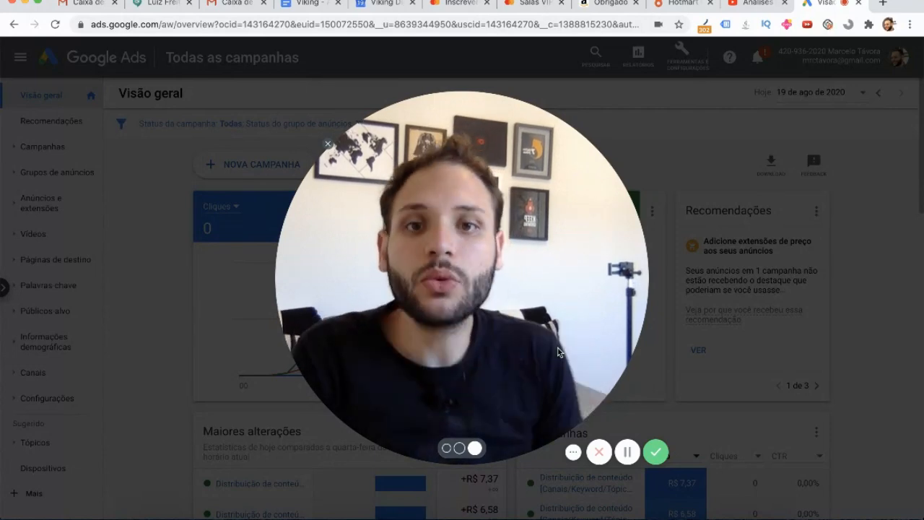
pyautogui.click(447, 447)
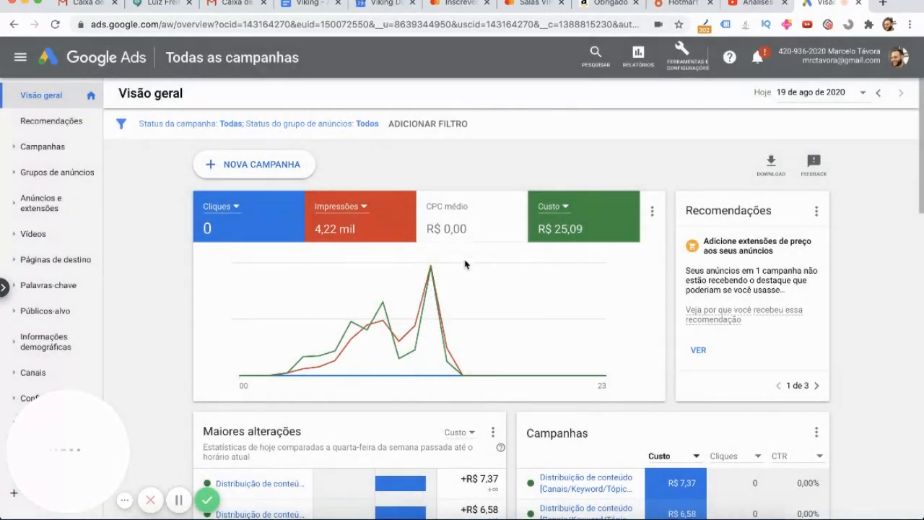
pyautogui.moveTo(472, 326)
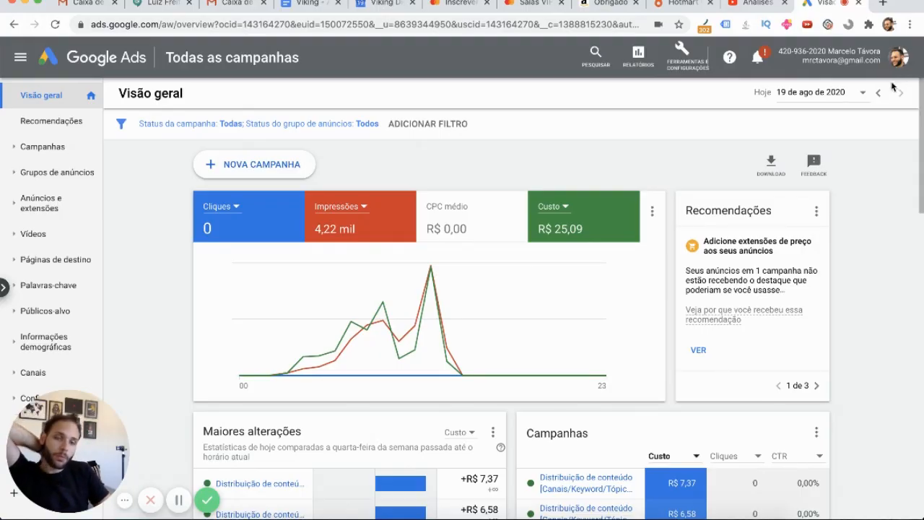
# Open google.com.br in a new browser tab, search for "dentista", and dismiss the location access request.
pyautogui.click(882, 5)
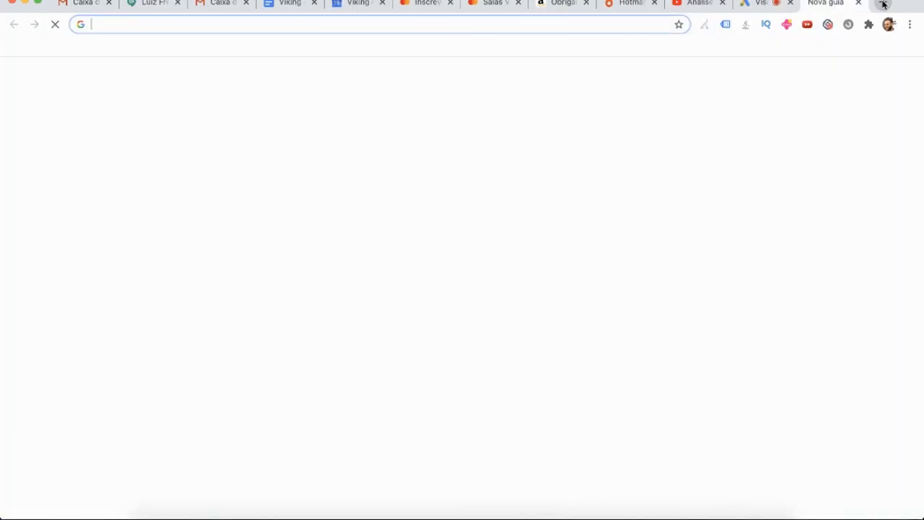
pyautogui.write('google.com.br')
pyautogui.press('Return')
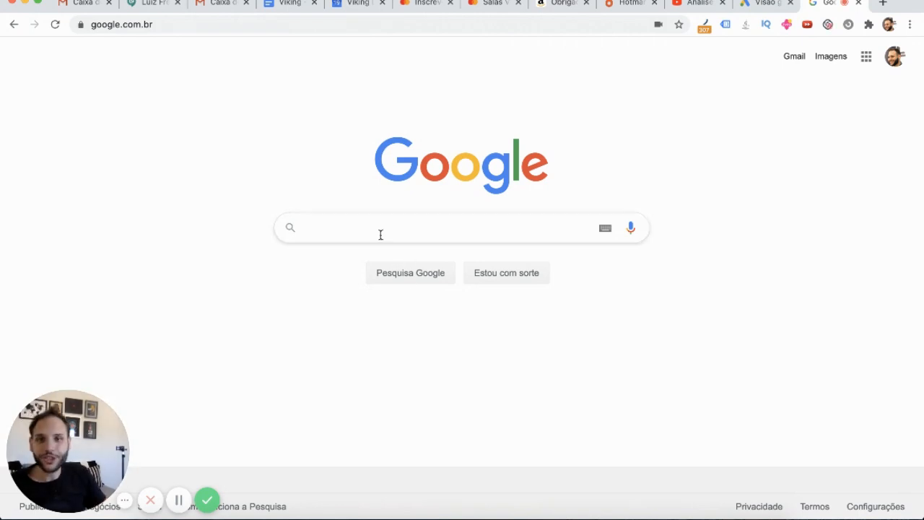
pyautogui.write('dentista')
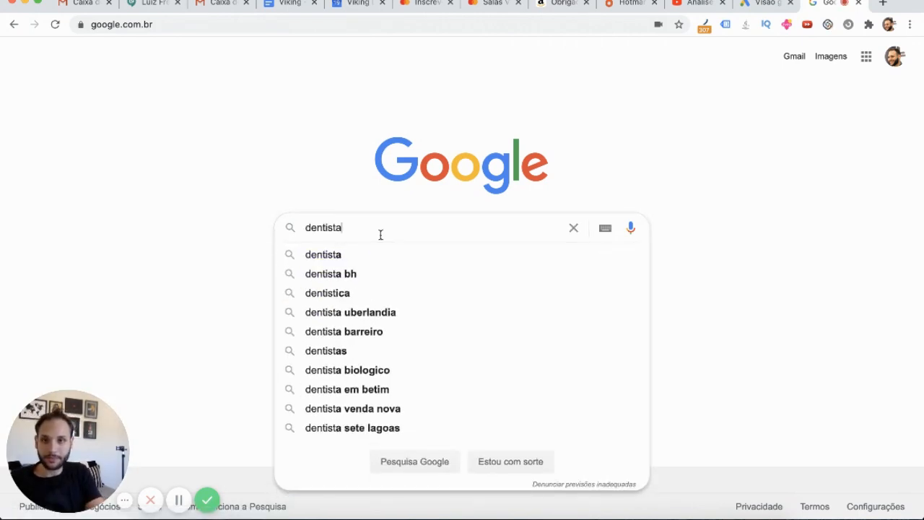
pyautogui.press('Return')
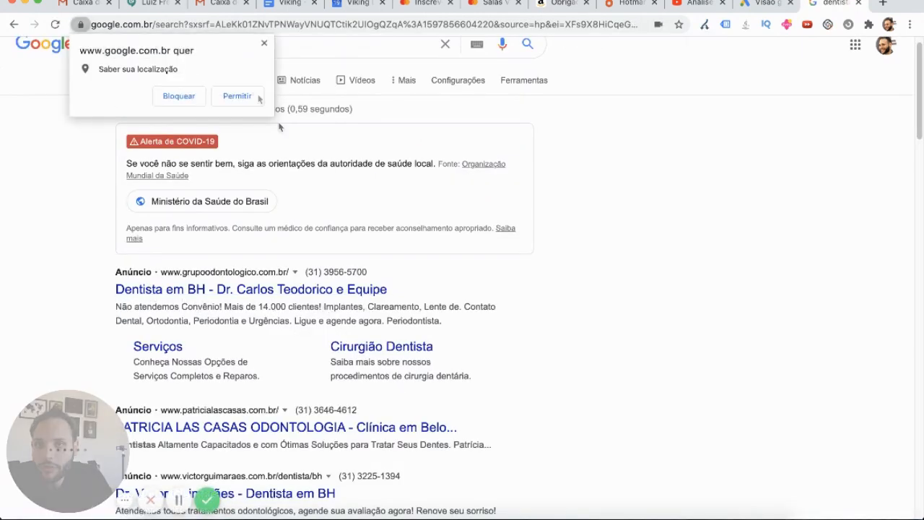
pyautogui.click(263, 45)
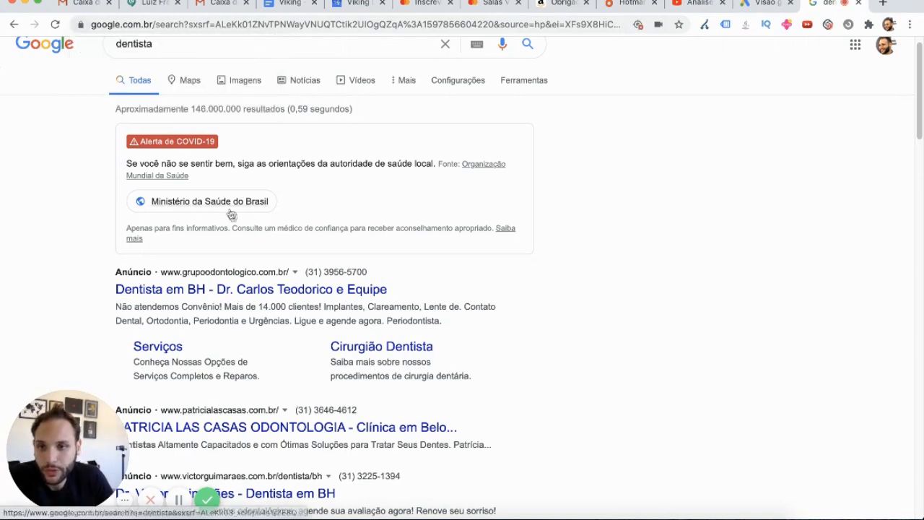
# Examine the sponsored ads, their phone numbers, the map listings and the organic results for the "dentista" search.
pyautogui.scroll(-1, 231, 238)
pyautogui.scroll(-1, 217, 303)
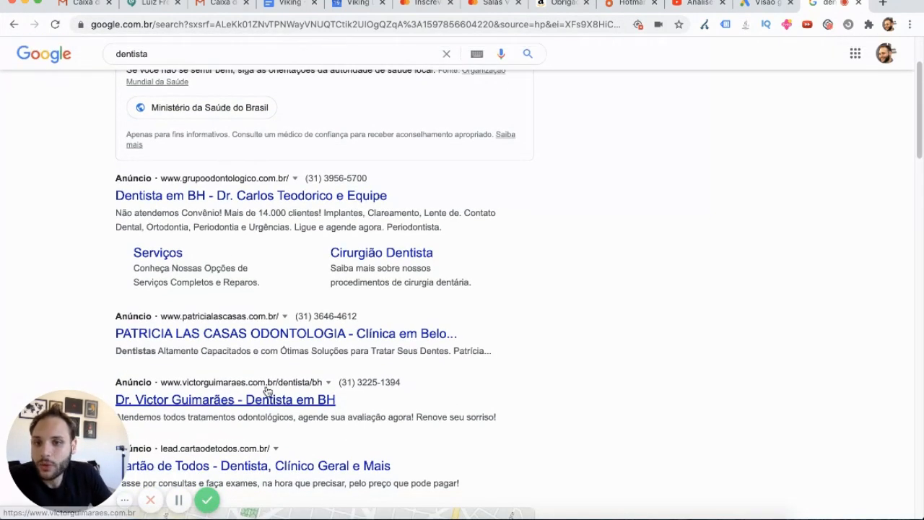
pyautogui.scroll(1, 266, 252)
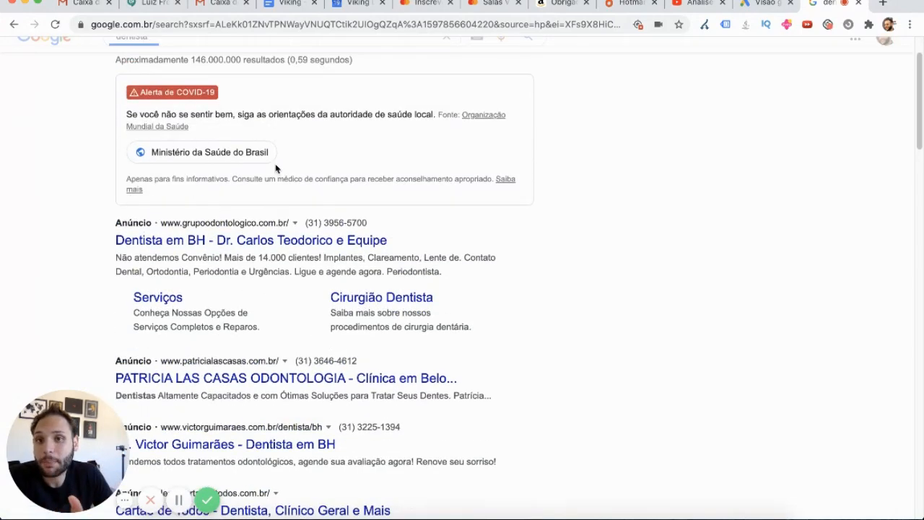
pyautogui.scroll(-1, 346, 317)
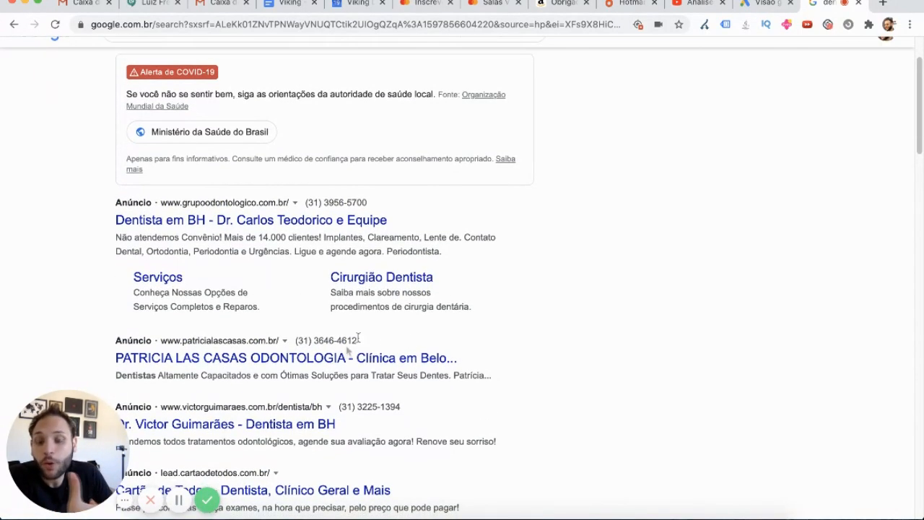
pyautogui.scroll(-2, 443, 338)
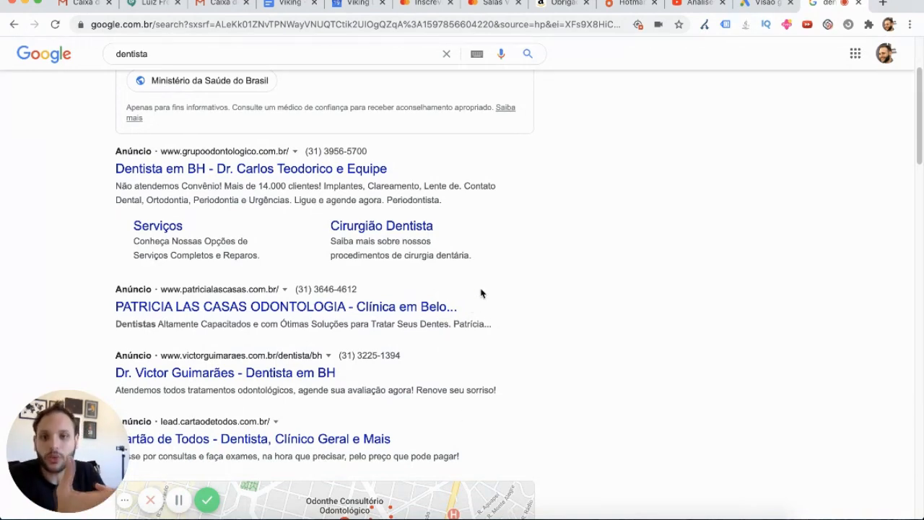
pyautogui.scroll(-1, 675, 408)
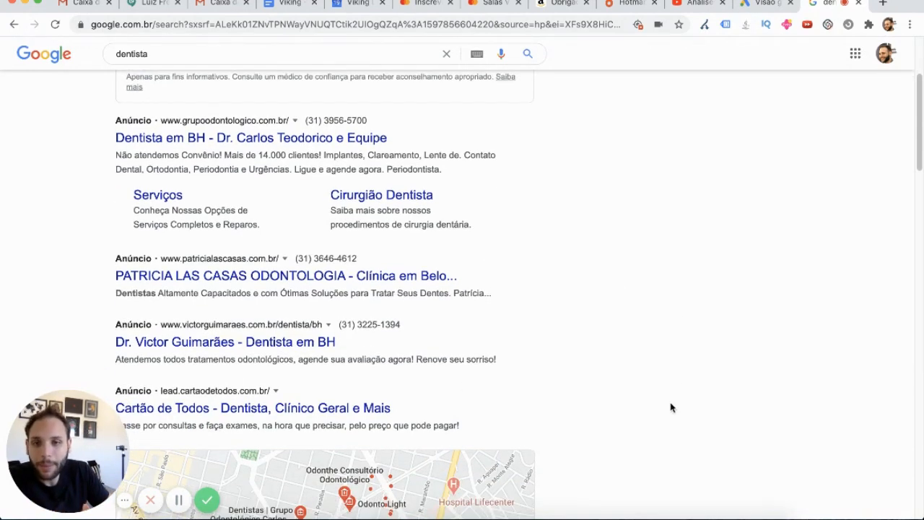
pyautogui.scroll(-4, 642, 371)
pyautogui.scroll(1, 669, 371)
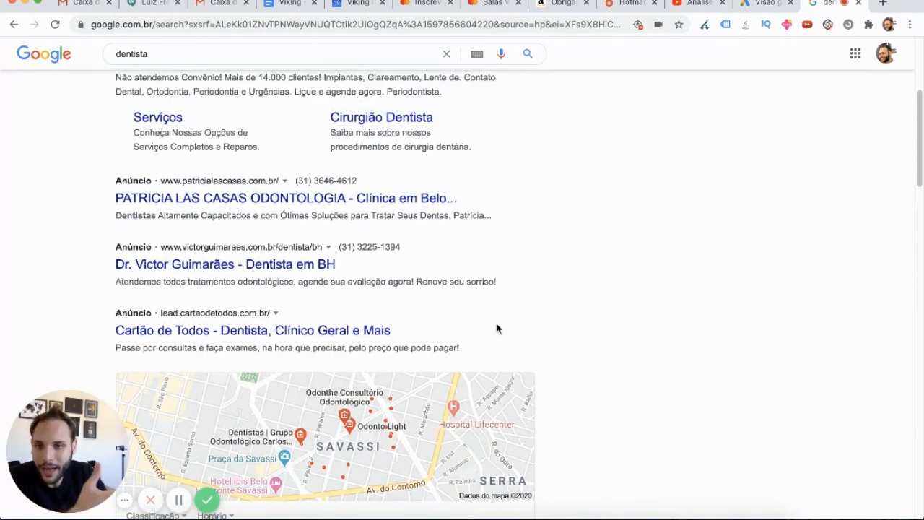
pyautogui.scroll(-4, 302, 275)
pyautogui.scroll(11, 306, 302)
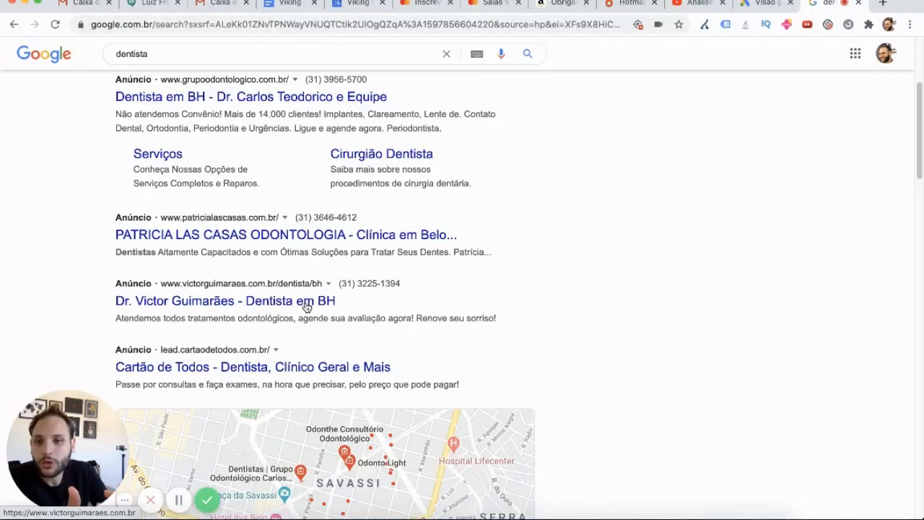
pyautogui.scroll(-1, 289, 288)
pyautogui.moveTo(306, 237); pyautogui.dragTo(389, 233)
pyautogui.scroll(-2, 389, 232)
pyautogui.click(566, 299)
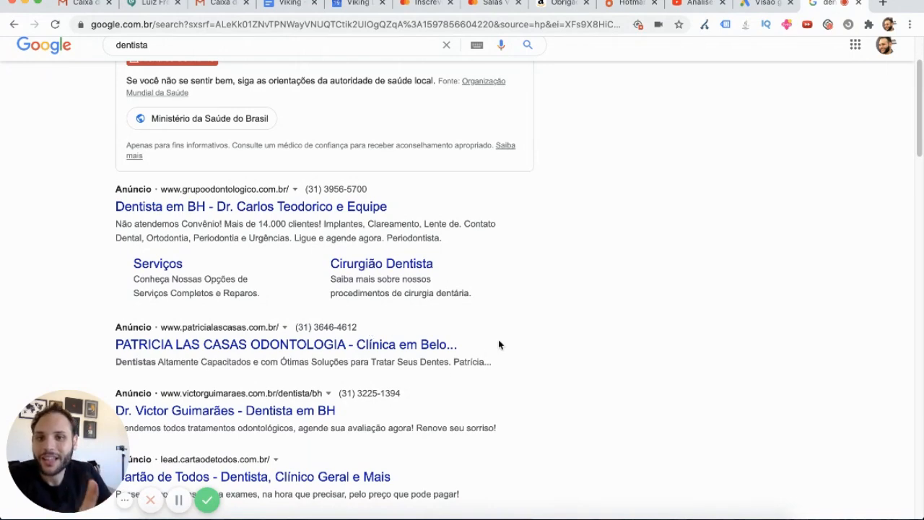
pyautogui.scroll(-1, 412, 415)
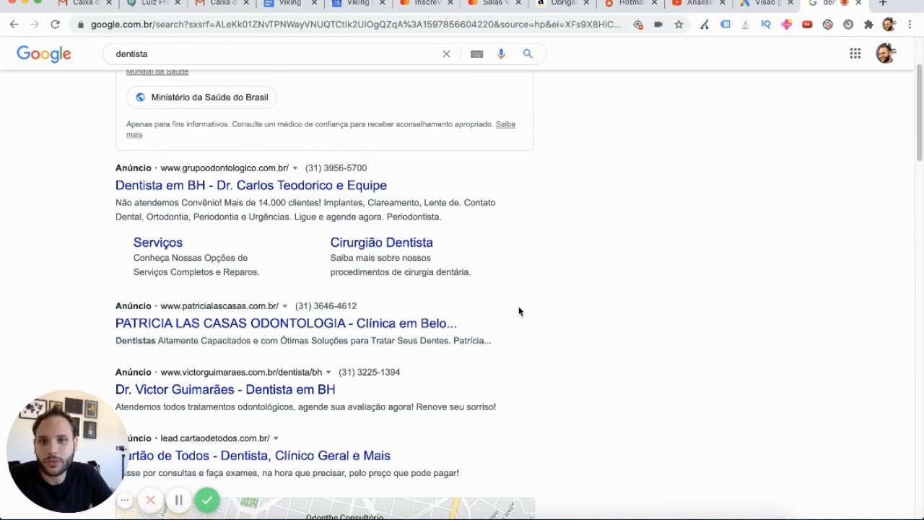
pyautogui.scroll(-2, 518, 314)
pyautogui.scroll(-10, 509, 319)
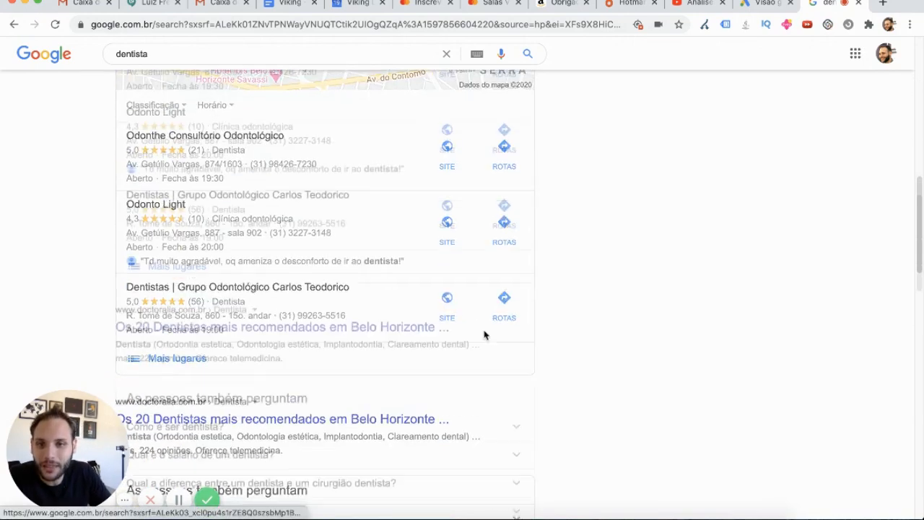
pyautogui.scroll(-1, 555, 382)
pyautogui.scroll(15, 504, 382)
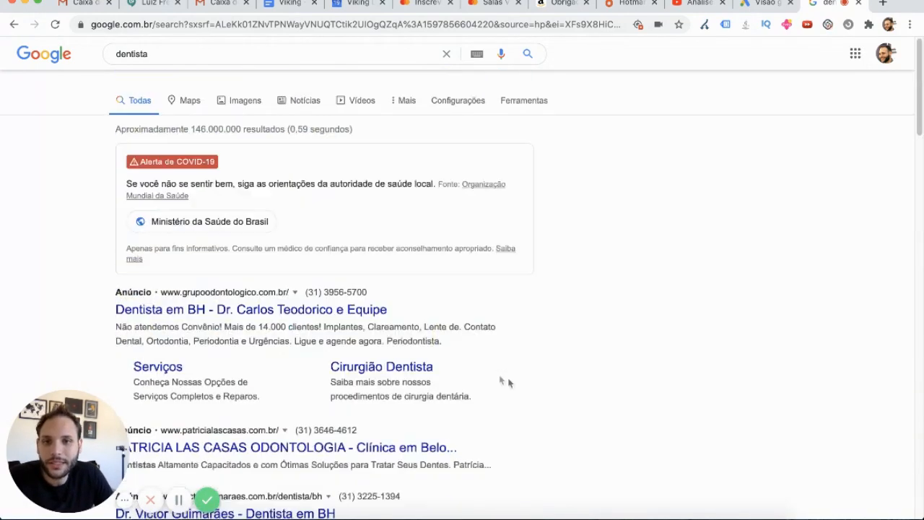
# Refine the Google search to "dentista em sp".
pyautogui.click(192, 65)
pyautogui.write('e')
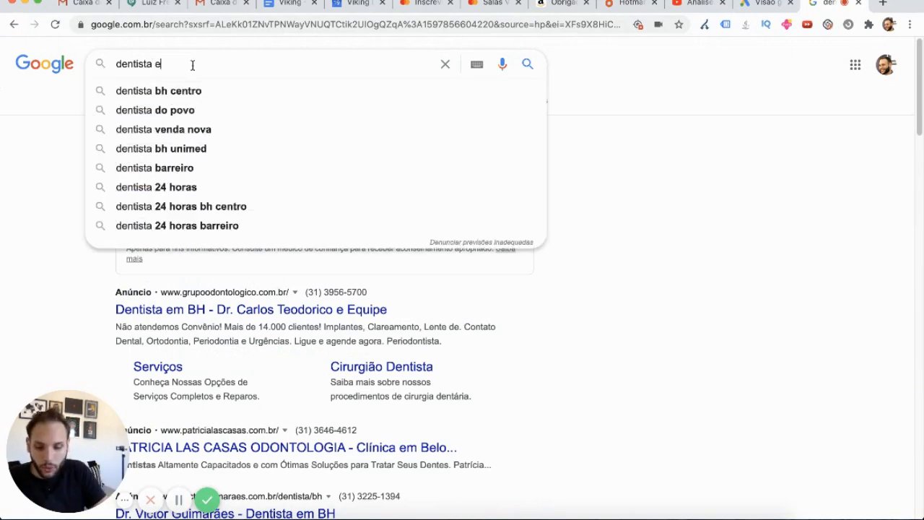
pyautogui.write('m sp')
pyautogui.press('Return')
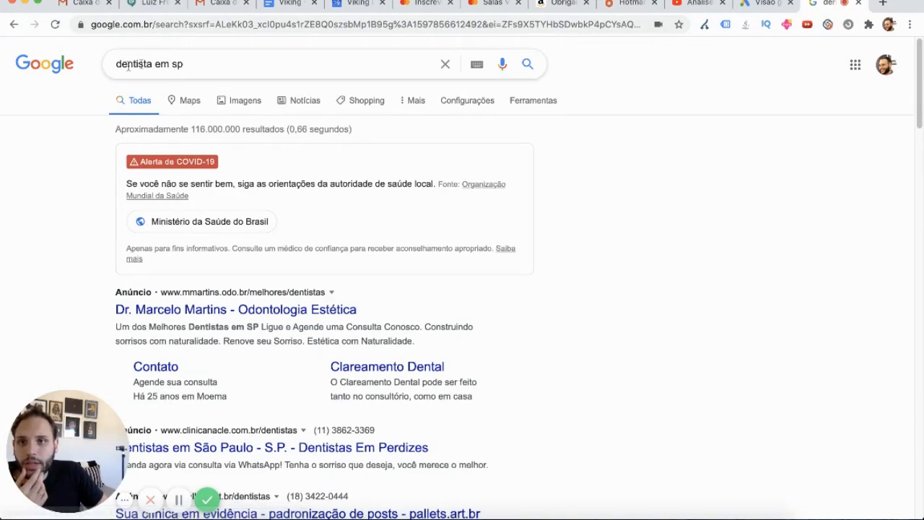
# Examine the ads for the São Paulo search, comparing their phone area codes, and look through the organic results.
pyautogui.click(155, 64)
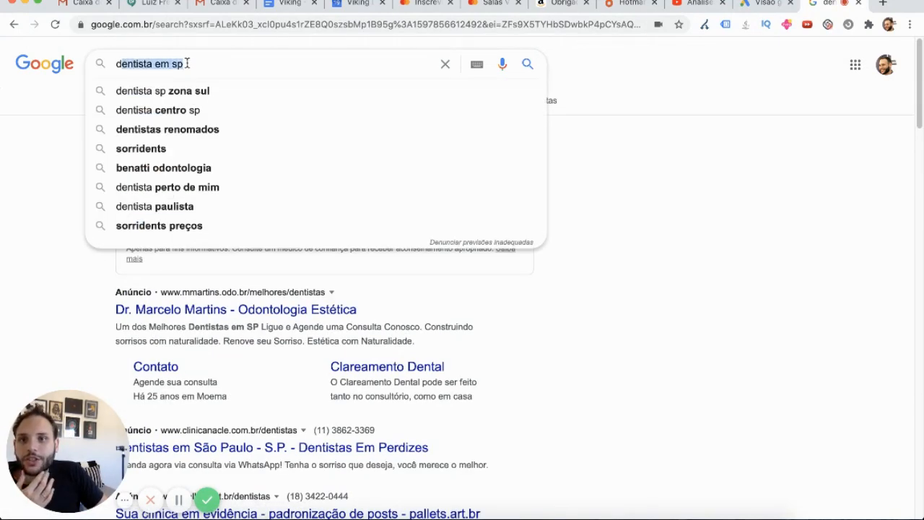
pyautogui.click(52, 143)
pyautogui.scroll(-3, 53, 144)
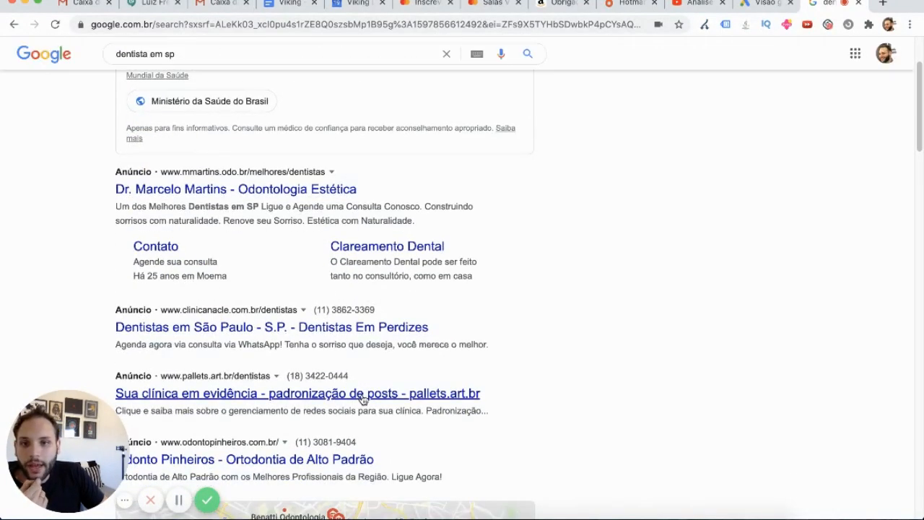
pyautogui.moveTo(311, 443); pyautogui.dragTo(301, 442)
pyautogui.click(301, 441)
pyautogui.moveTo(295, 441); pyautogui.dragTo(348, 376)
pyautogui.click(348, 375)
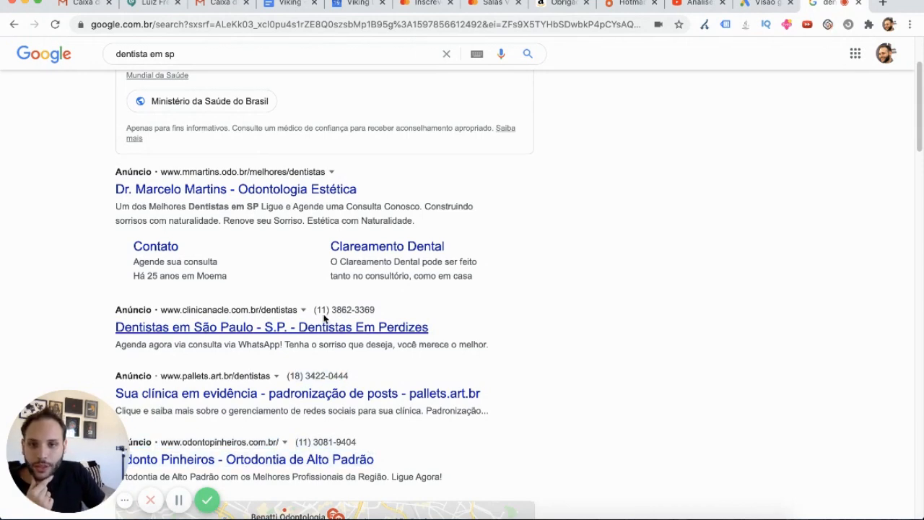
pyautogui.moveTo(335, 309); pyautogui.dragTo(375, 309)
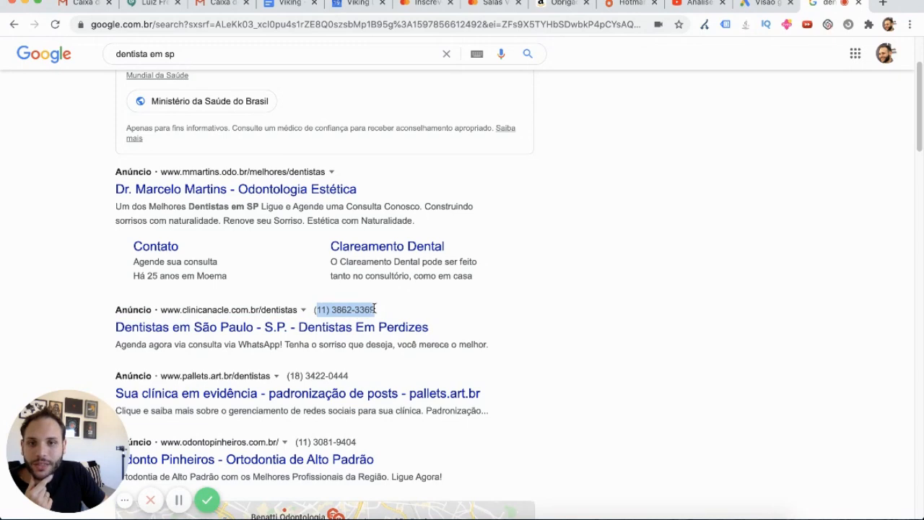
pyautogui.click(376, 310)
pyautogui.scroll(-2, 549, 304)
pyautogui.scroll(-10, 529, 365)
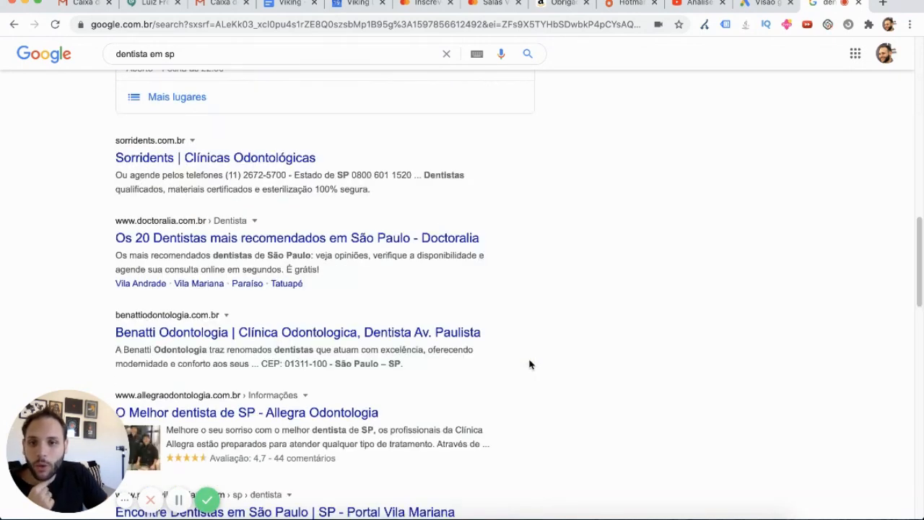
pyautogui.scroll(10, 533, 362)
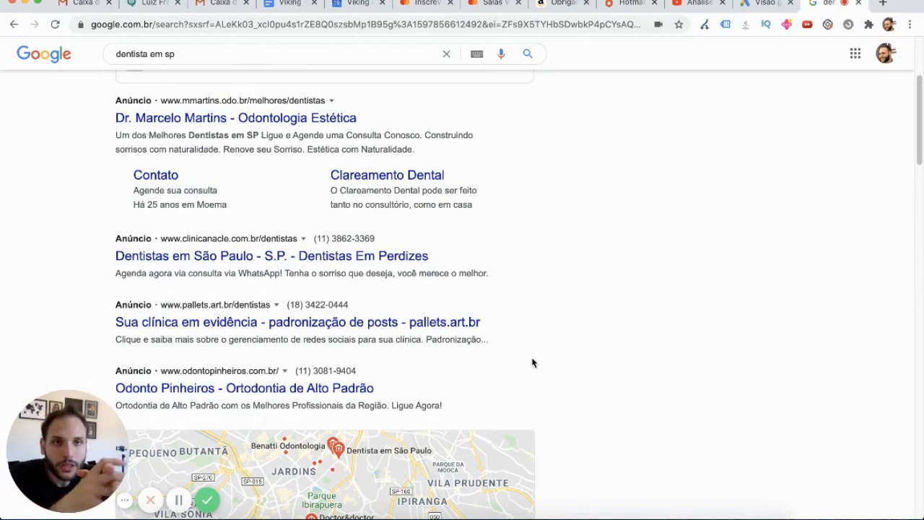
# Switch to Google Ads and start a new campaign with the goal Tráfego do site.
pyautogui.click(751, 5)
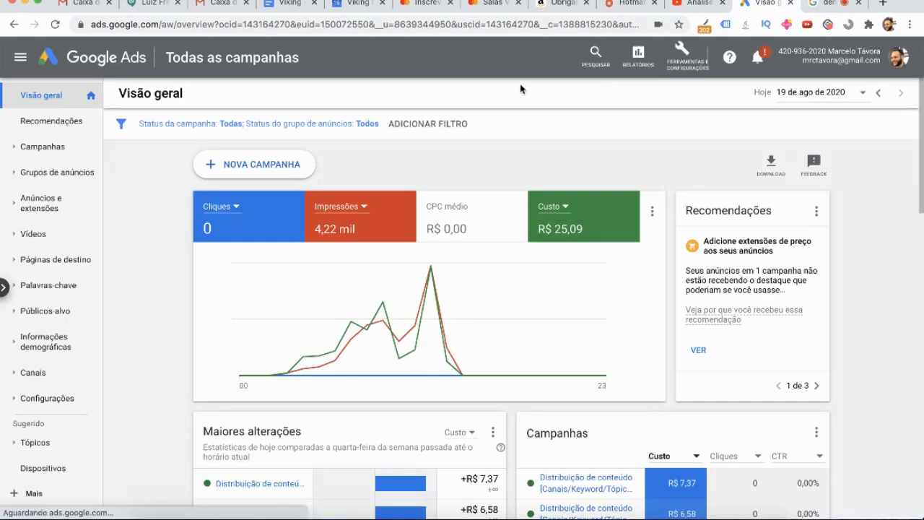
pyautogui.click(221, 172)
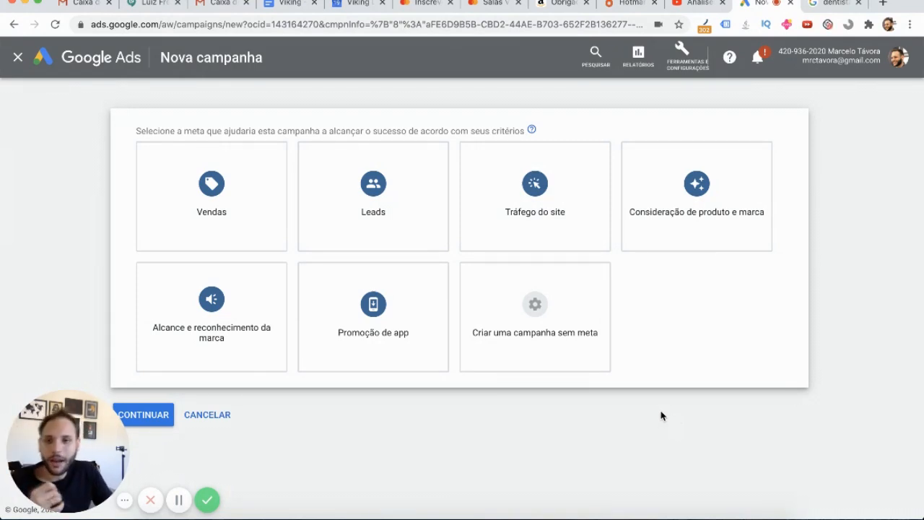
pyautogui.click(514, 207)
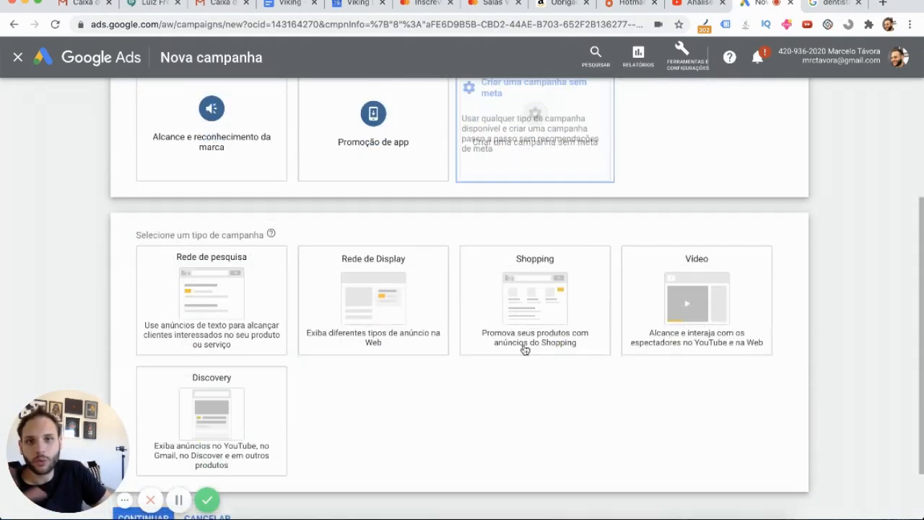
# Choose Rede de pesquisa as the campaign type and continue to the campaign settings.
pyautogui.scroll(2, 433, 216)
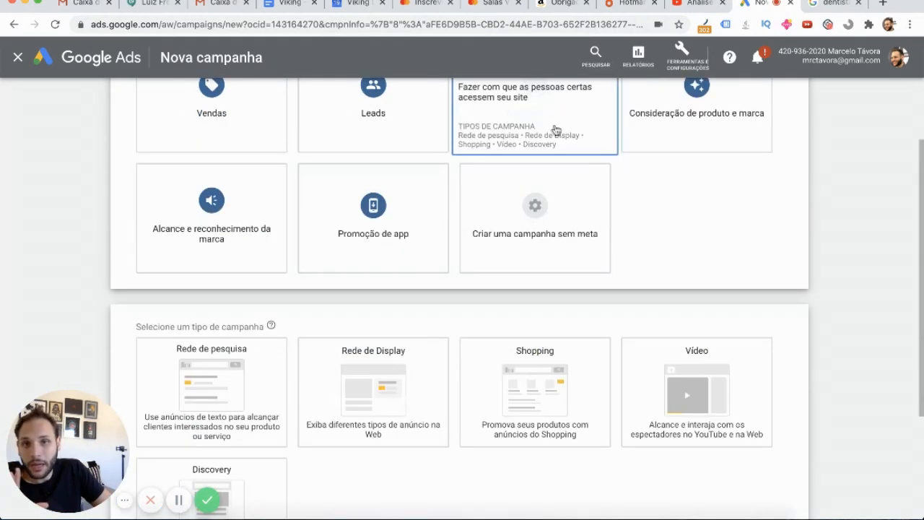
pyautogui.scroll(-3, 376, 411)
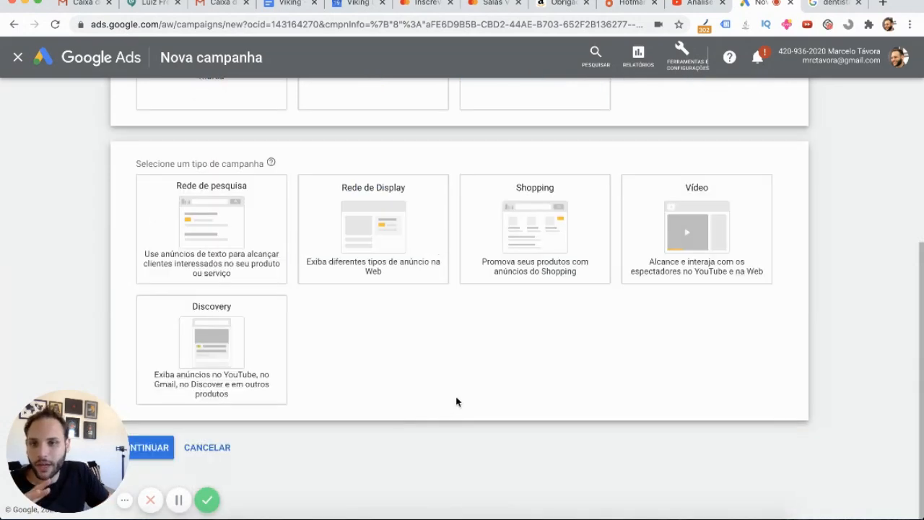
pyautogui.click(197, 225)
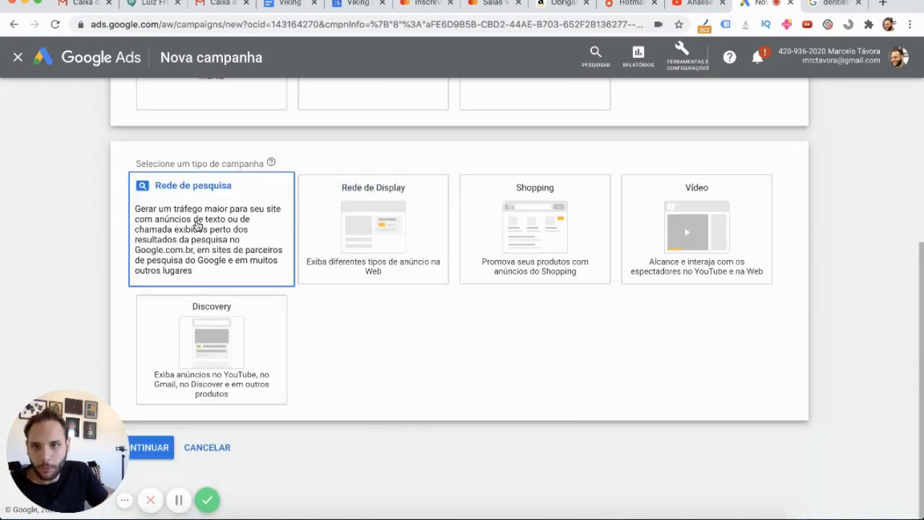
pyautogui.click(162, 447)
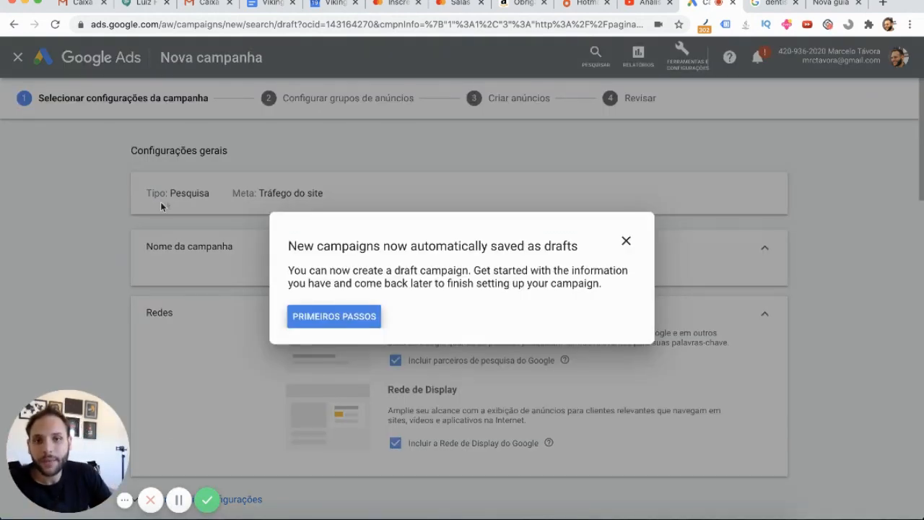
# Dismiss the notice about draft campaigns and exit the guide to reach the general campaign settings.
pyautogui.click(625, 242)
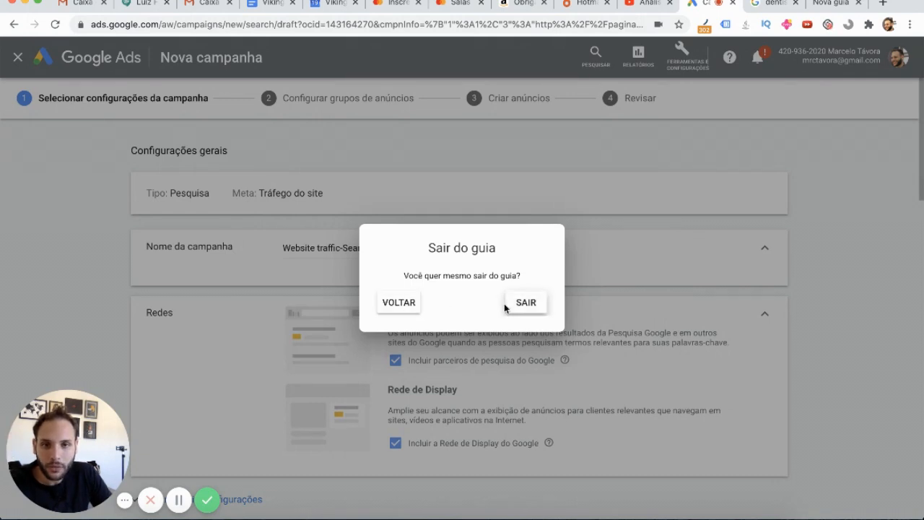
pyautogui.click(526, 306)
pyautogui.scroll(-1, 398, 261)
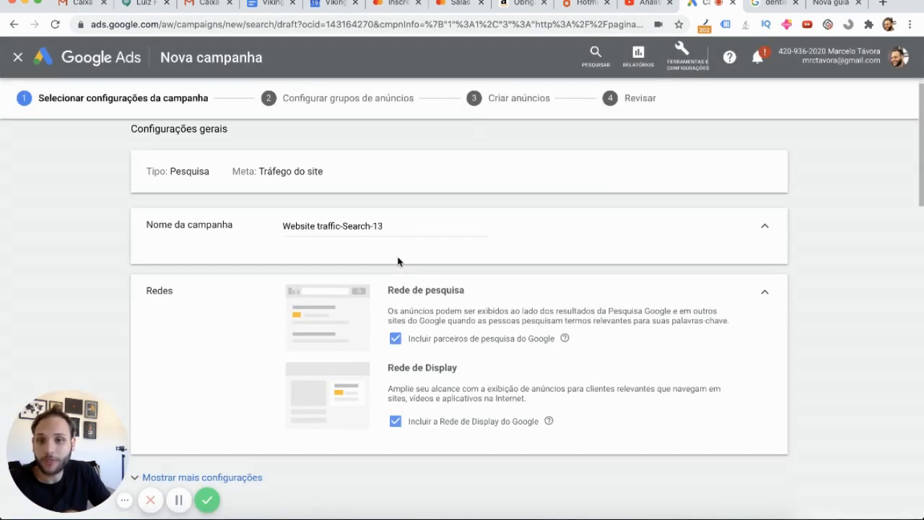
# Switch to the Google results and search for "loja de doces" to see its ads and local listings.
pyautogui.click(771, 4)
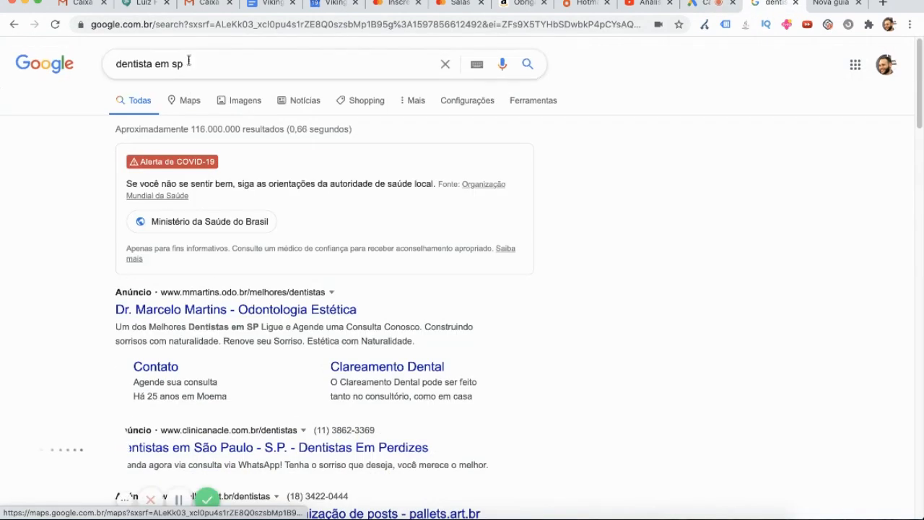
pyautogui.tripleClick(192, 64)
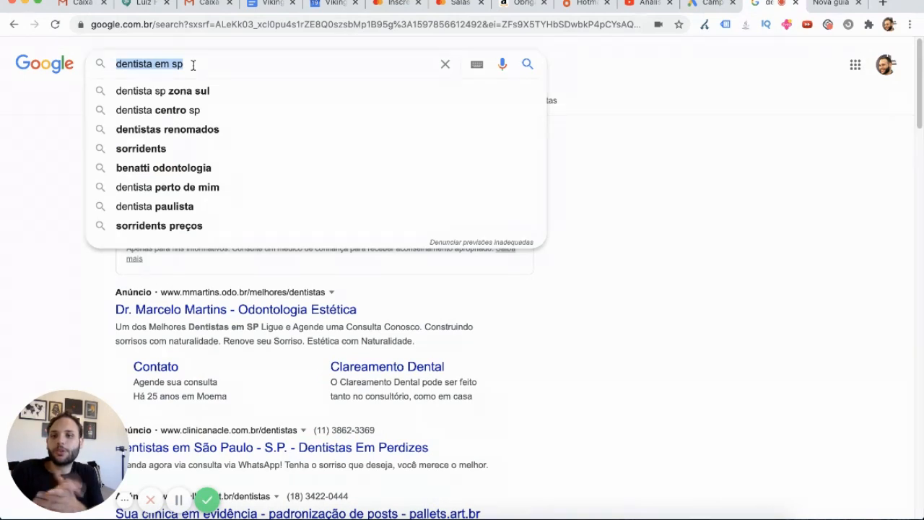
pyautogui.write('ort')
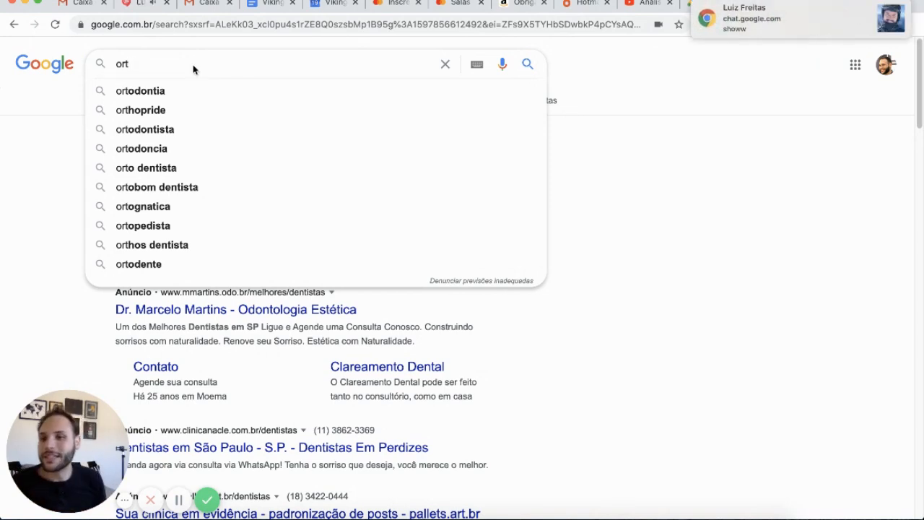
pyautogui.doubleClick(150, 59)
pyautogui.write('loja de doces')
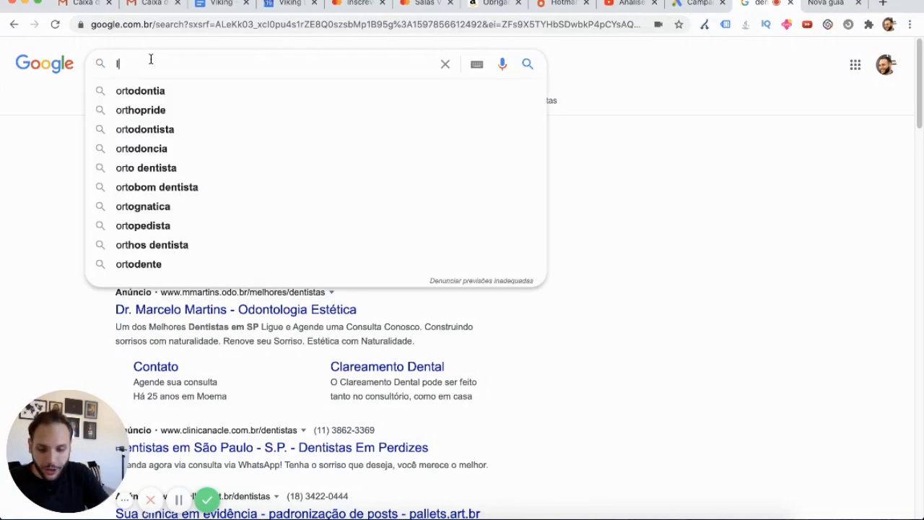
pyautogui.press('Return')
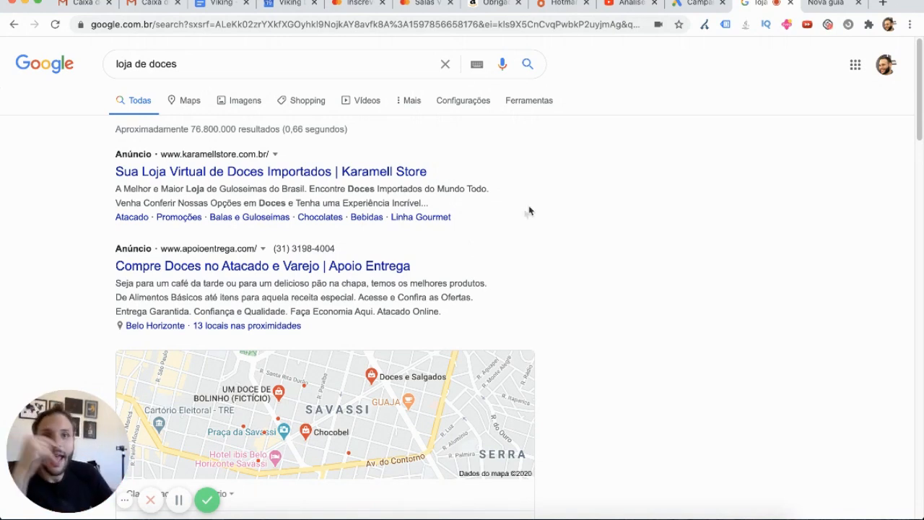
# Switch back to Google Ads and target the campaign at another location, the city of Belo Horizonte, Minas Gerais, Brasil.
pyautogui.click(694, 6)
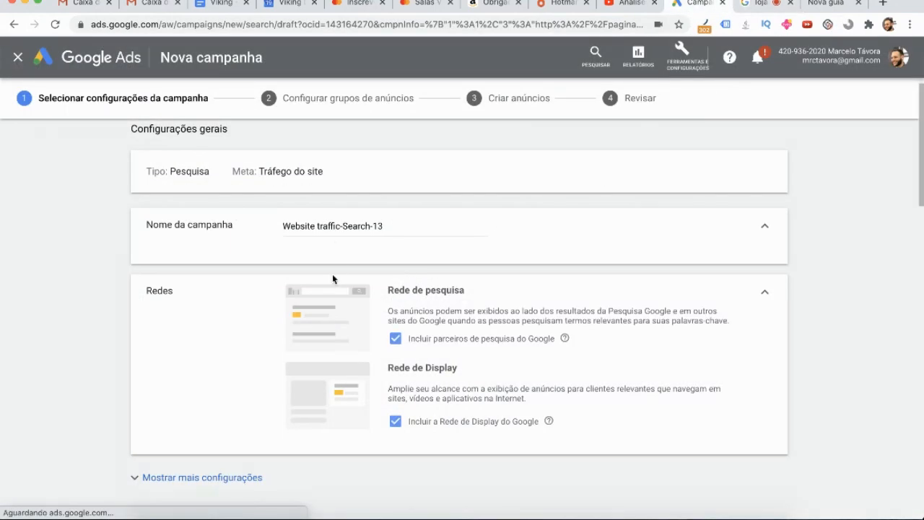
pyautogui.scroll(-5, 315, 363)
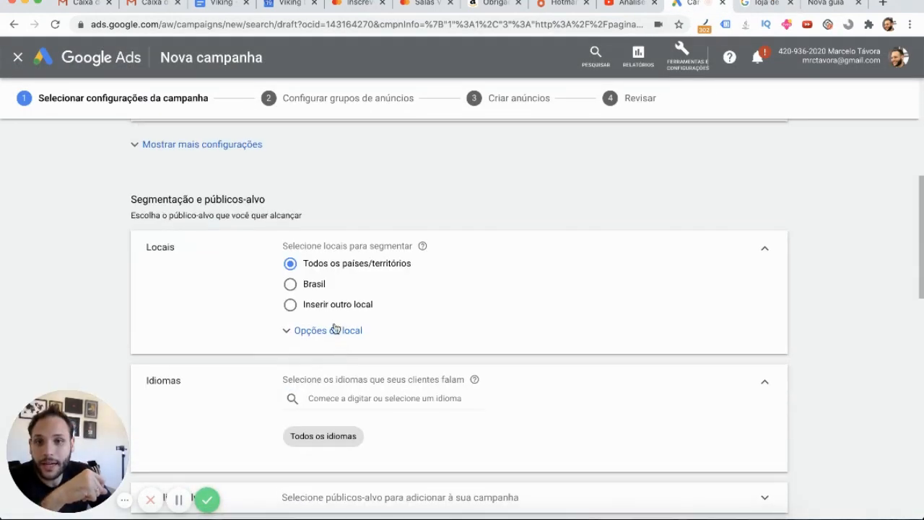
pyautogui.click(290, 305)
pyautogui.click(354, 335)
pyautogui.write('belo')
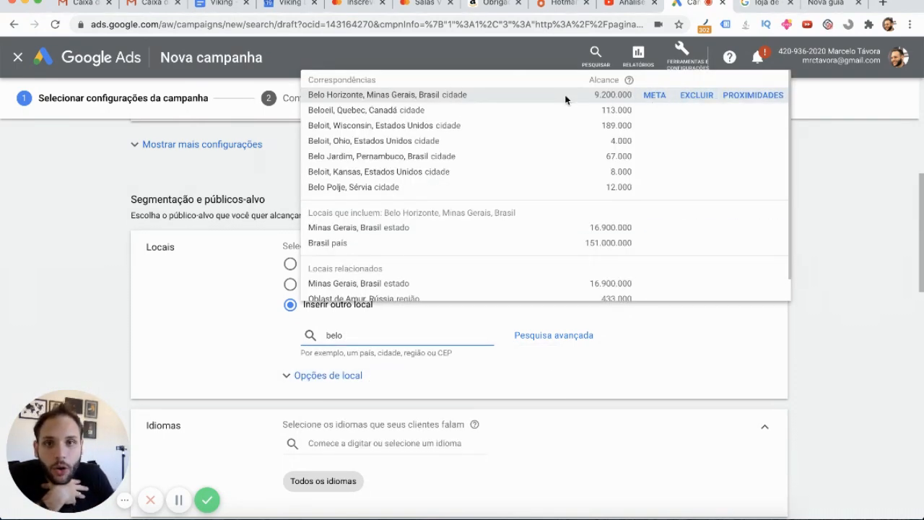
pyautogui.click(654, 95)
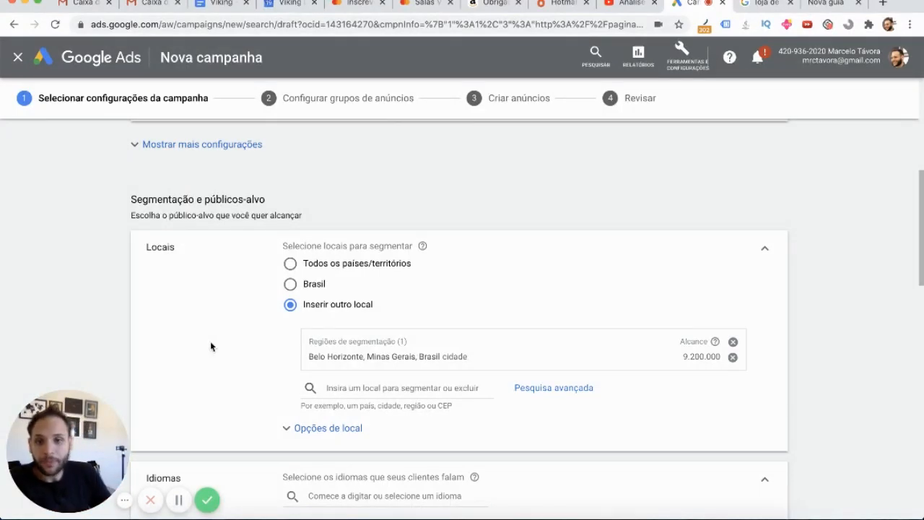
# Set the average daily budget to R$ 10 and save the campaign settings to continue to the ad group setup.
pyautogui.scroll(-5, 216, 314)
pyautogui.scroll(-5, 269, 295)
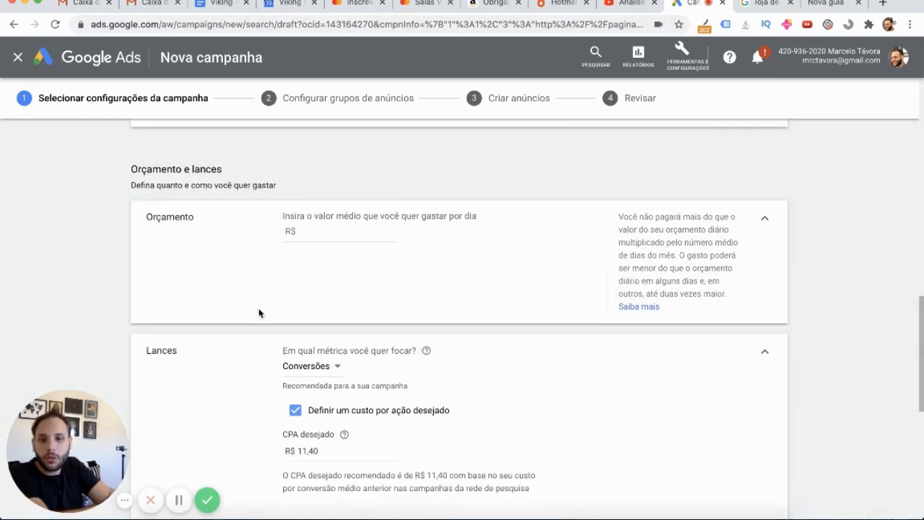
pyautogui.scroll(-4, 260, 340)
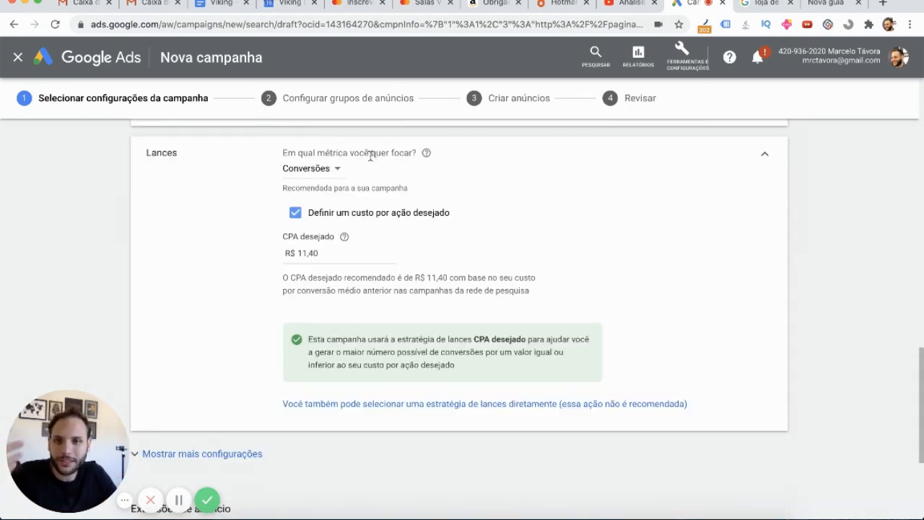
pyautogui.scroll(-4, 199, 249)
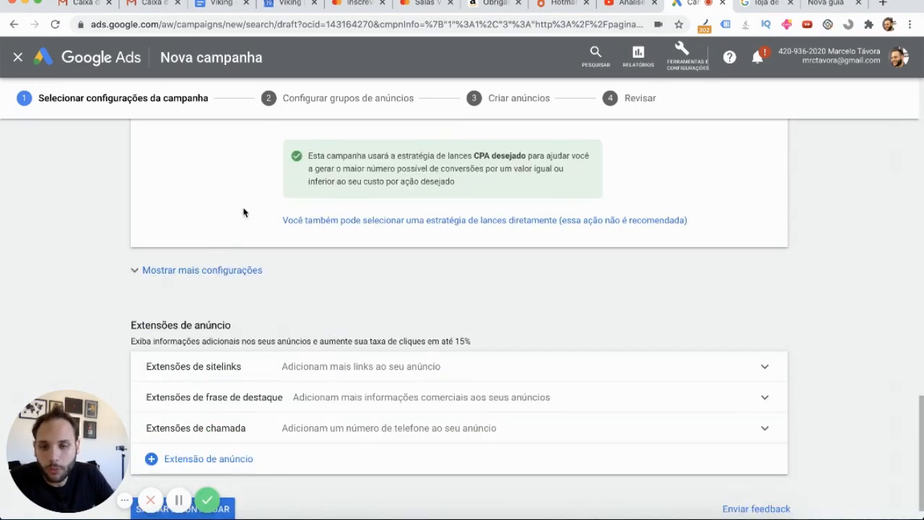
pyautogui.scroll(4, 243, 212)
pyautogui.scroll(8, 244, 212)
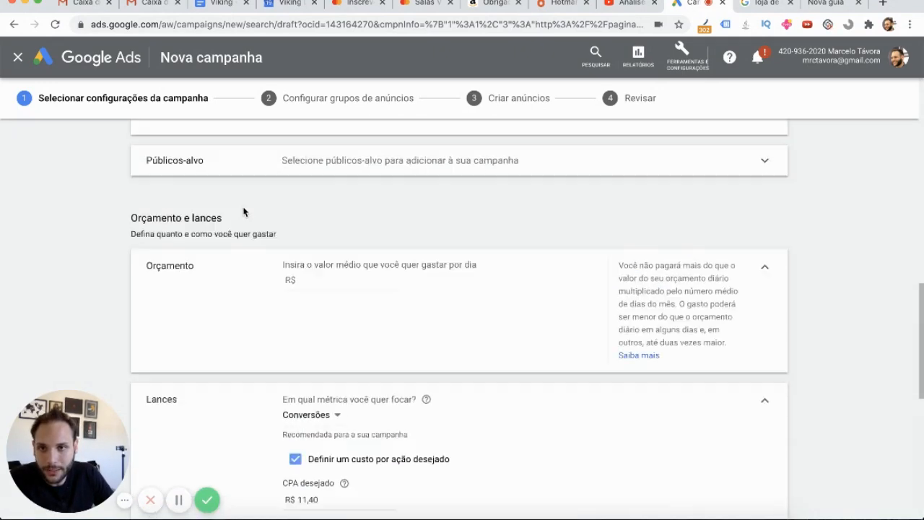
pyautogui.scroll(-6, 361, 257)
pyautogui.click(337, 193)
pyautogui.write('10')
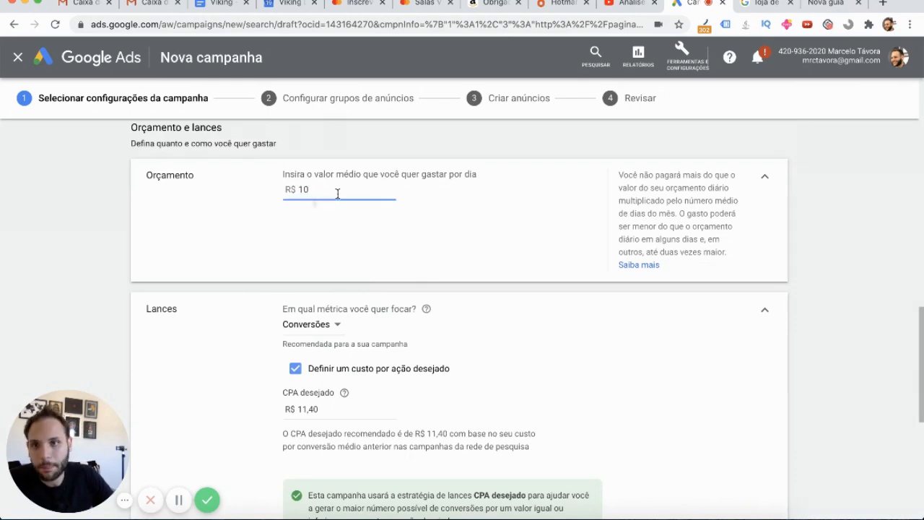
pyautogui.click(128, 244)
pyautogui.scroll(-2, 145, 245)
pyautogui.scroll(-4, 149, 248)
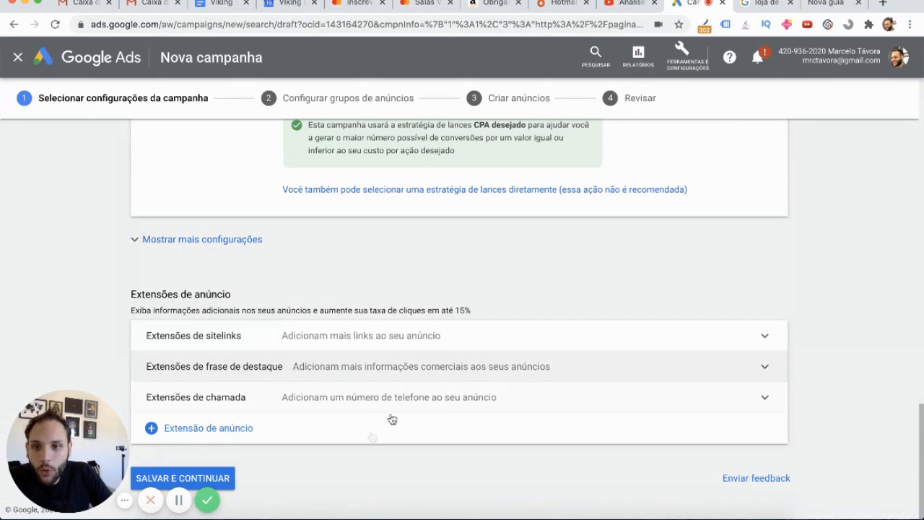
pyautogui.click(233, 478)
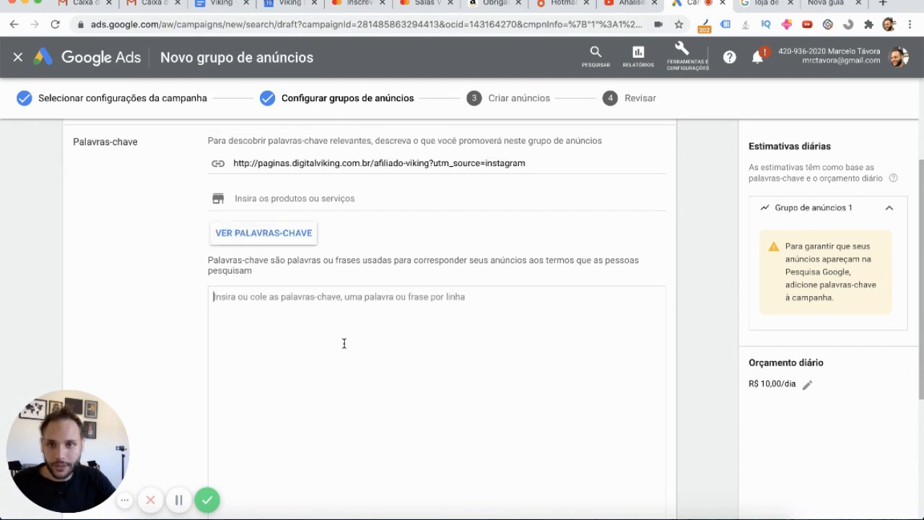
# Enter the ad group keywords on separate lines: Consultorio do de dentistas, Dentista, Odontologista and Cinica de dentista.
pyautogui.write('Curso')
pyautogui.press('BackSpace')
pyautogui.write('ultorio do de dentistas')
pyautogui.press('Return')
pyautogui.write('Dentista')
pyautogui.press('Return')
pyautogui.write('Odontologista')
pyautogui.press('Return')
pyautogui.write('Cinica de dentista')
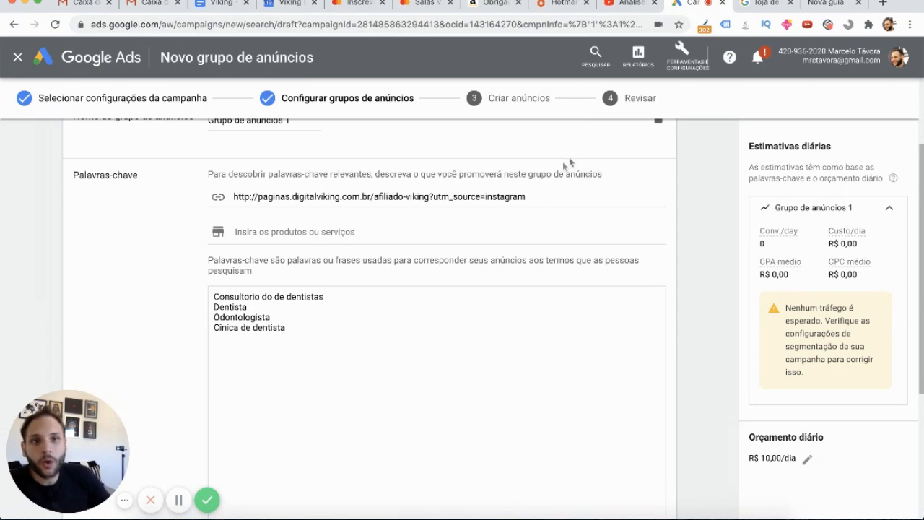
# Switch to Google and search for "cesta de café da manha sp".
pyautogui.click(751, 3)
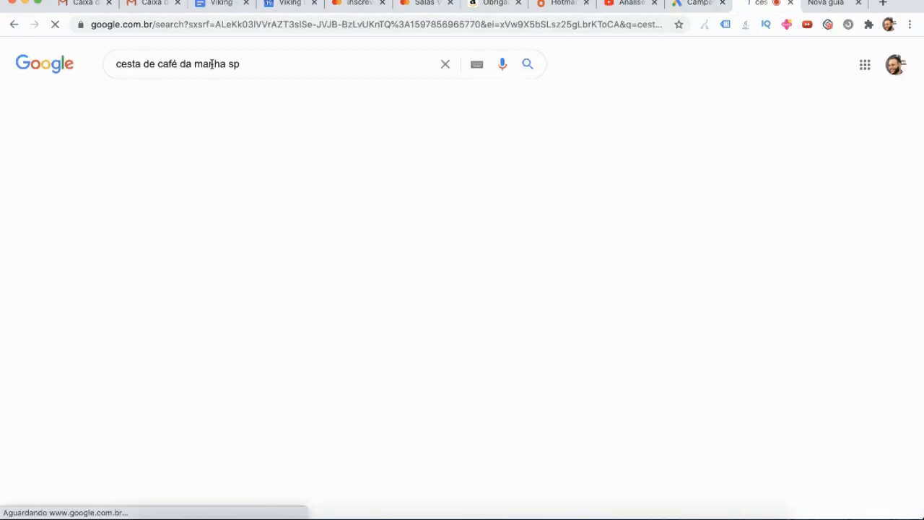
pyautogui.moveTo(116, 64); pyautogui.dragTo(170, 65)
pyautogui.tripleClick(171, 65)
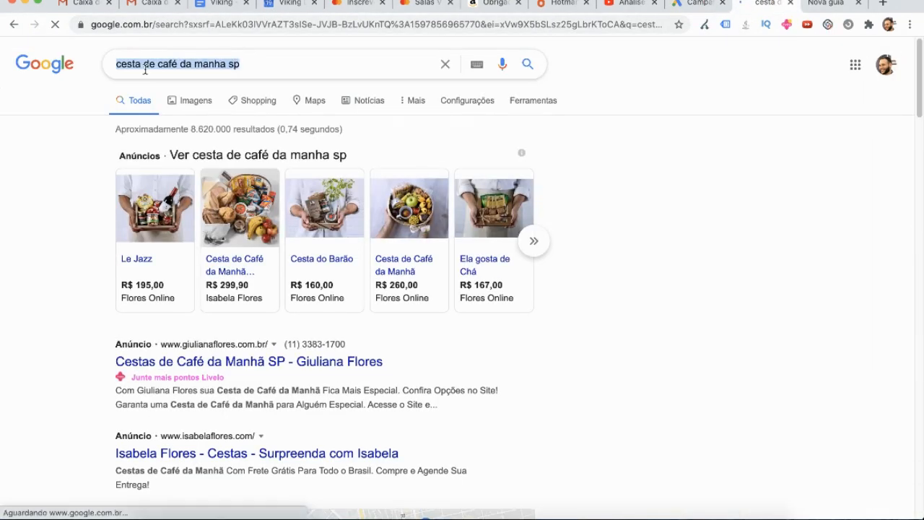
pyautogui.click(59, 167)
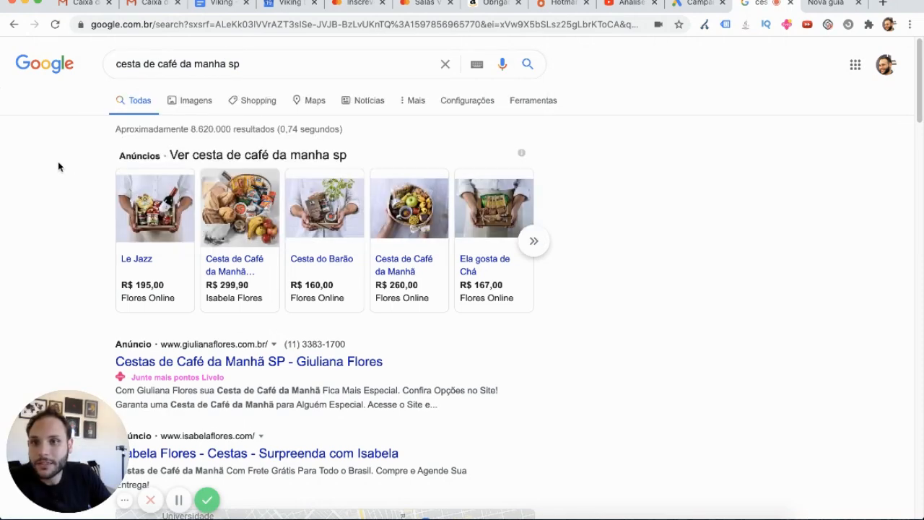
# Examine the product ads, text ads and map listings for breakfast baskets in São Paulo.
pyautogui.scroll(-1, 163, 237)
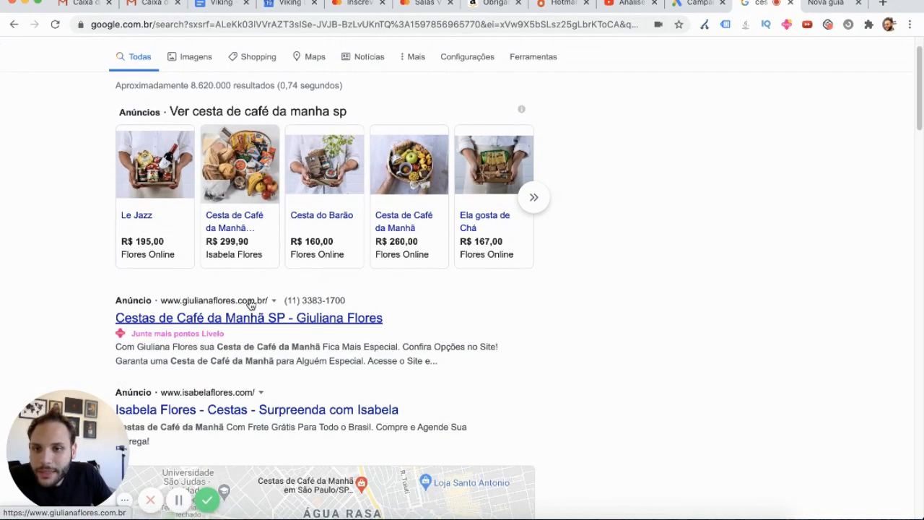
pyautogui.scroll(-1, 303, 296)
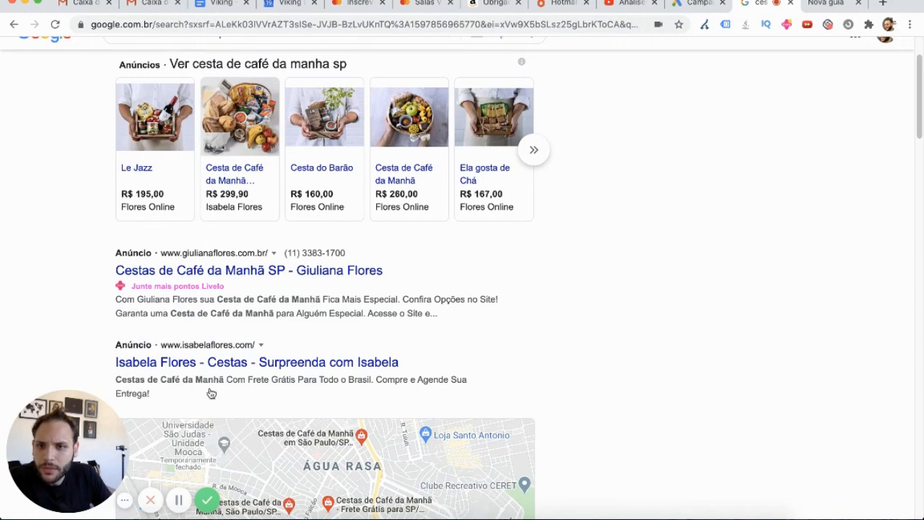
pyautogui.scroll(-5, 212, 342)
pyautogui.scroll(3, 599, 307)
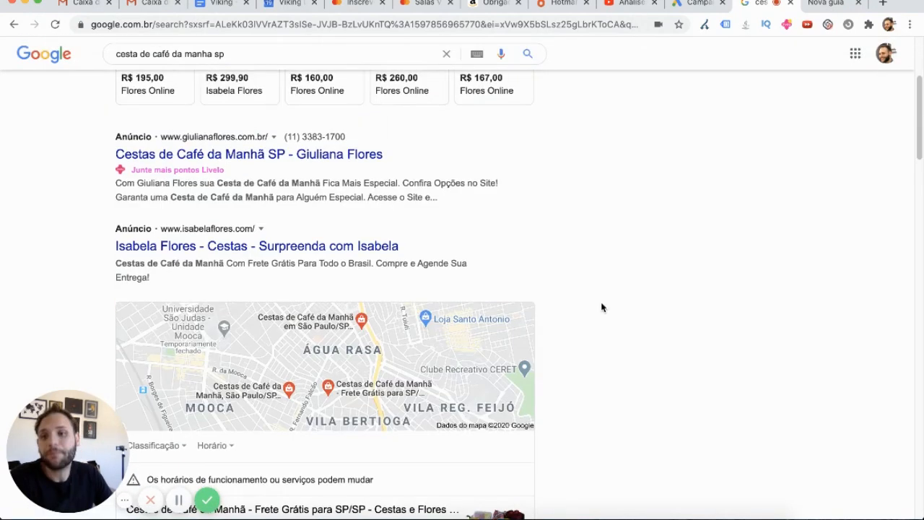
pyautogui.scroll(2, 549, 318)
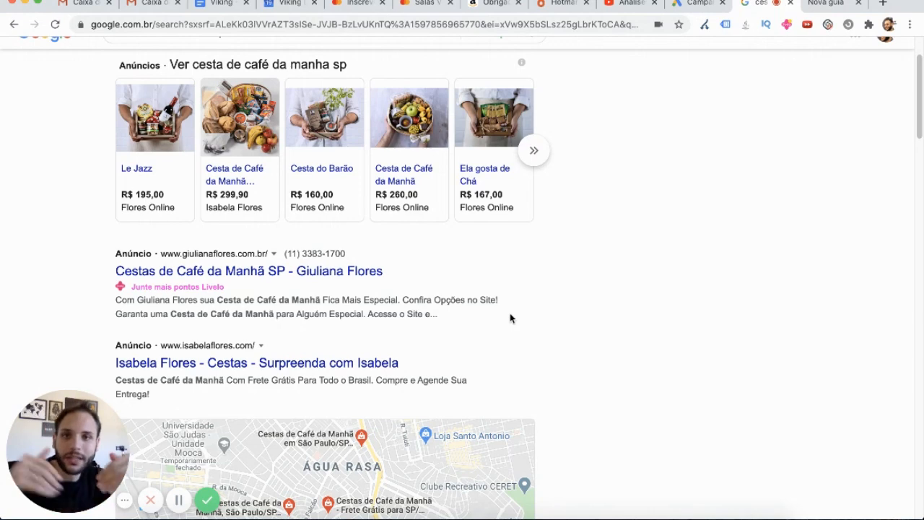
pyautogui.scroll(1, 492, 263)
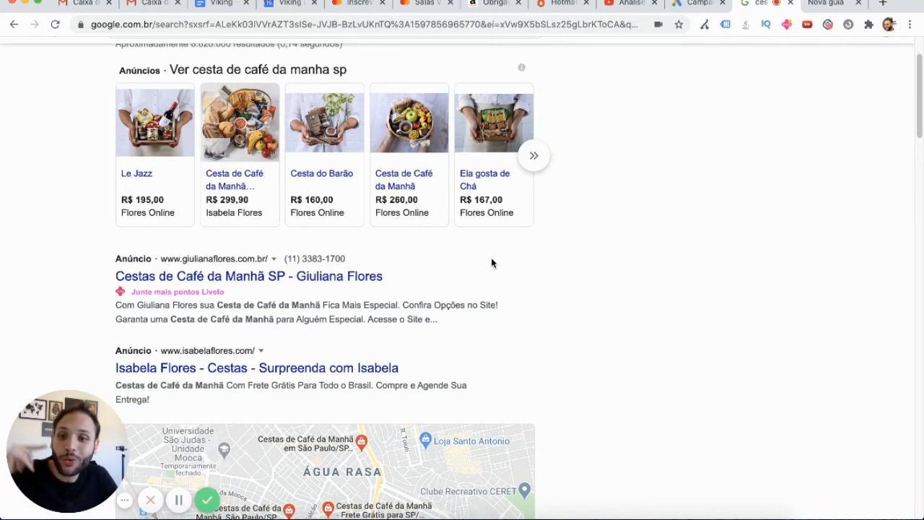
pyautogui.scroll(1, 482, 292)
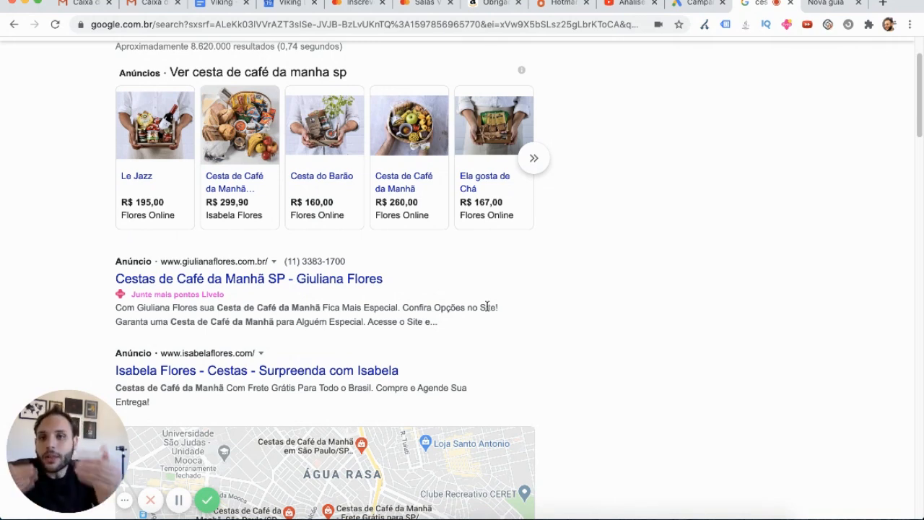
pyautogui.scroll(2, 487, 306)
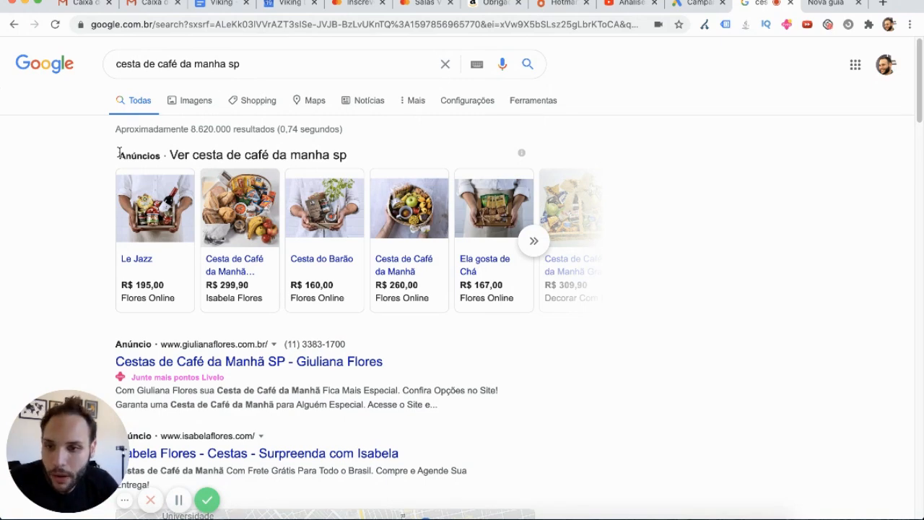
# Return to the campaign settings in Google Ads and change the targeted location to Brasil.
pyautogui.hotkey('ctrl', 'shift', 'Tab')
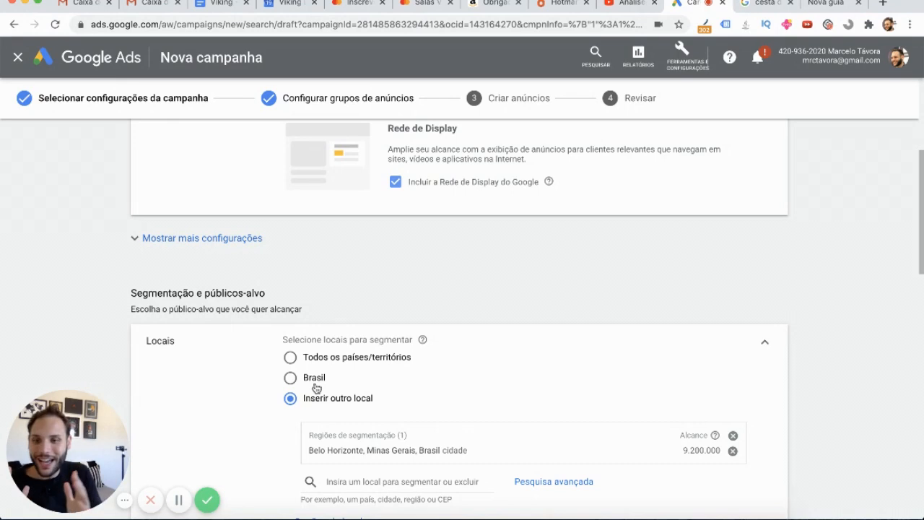
pyautogui.click(303, 387)
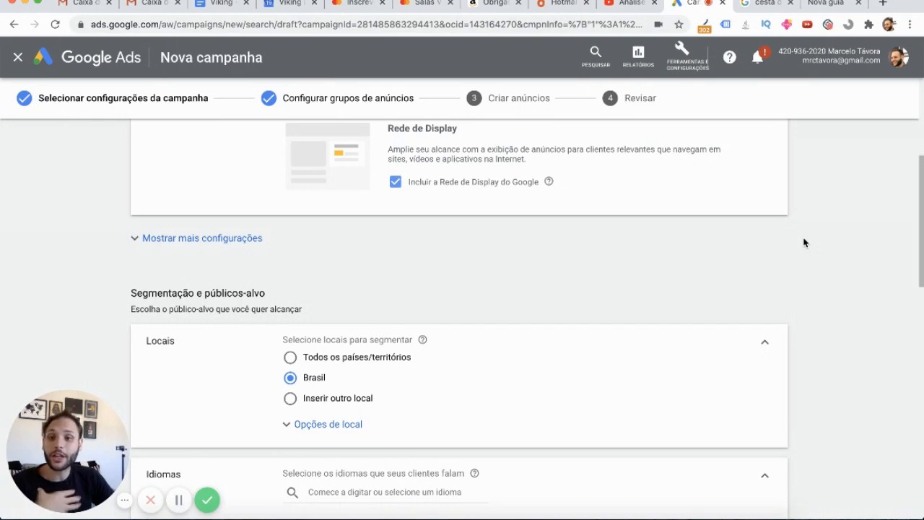
# Switch to the breakfast basket results and compare the paid ads with the local and organic listings.
pyautogui.click(766, 6)
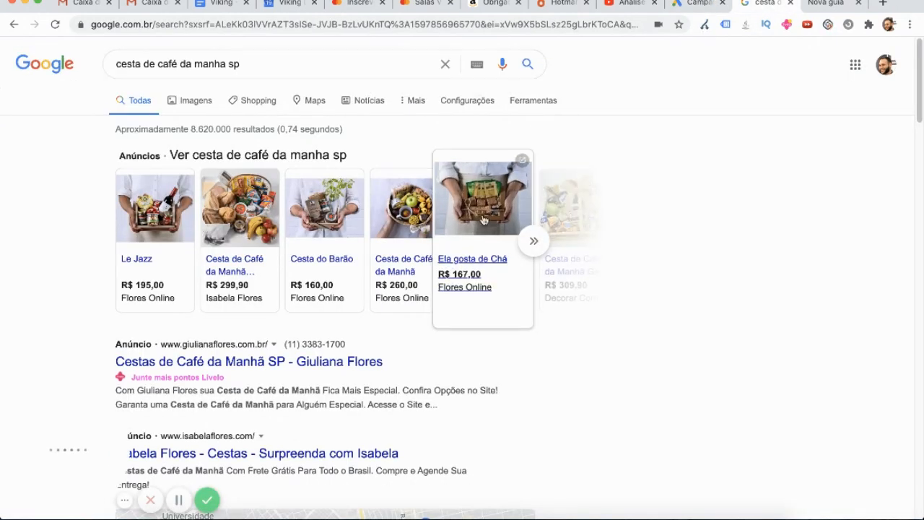
pyautogui.scroll(-3, 476, 216)
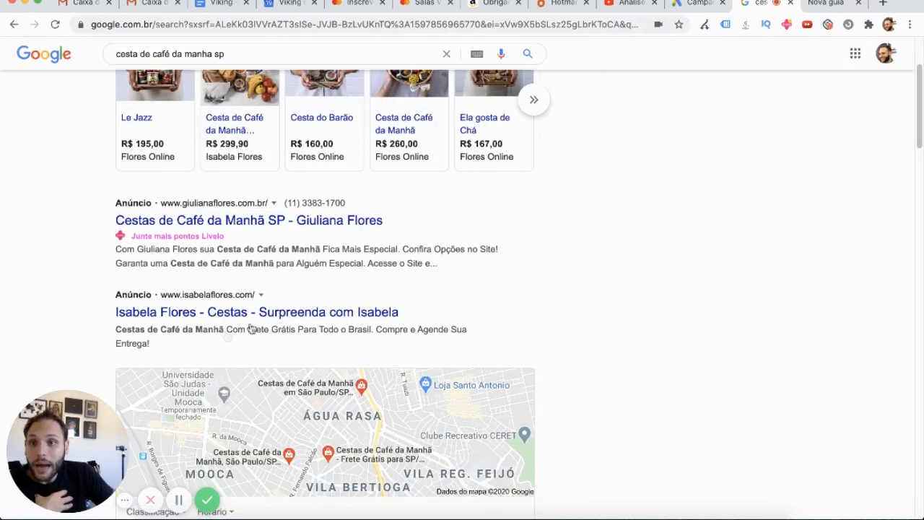
pyautogui.scroll(-9, 248, 329)
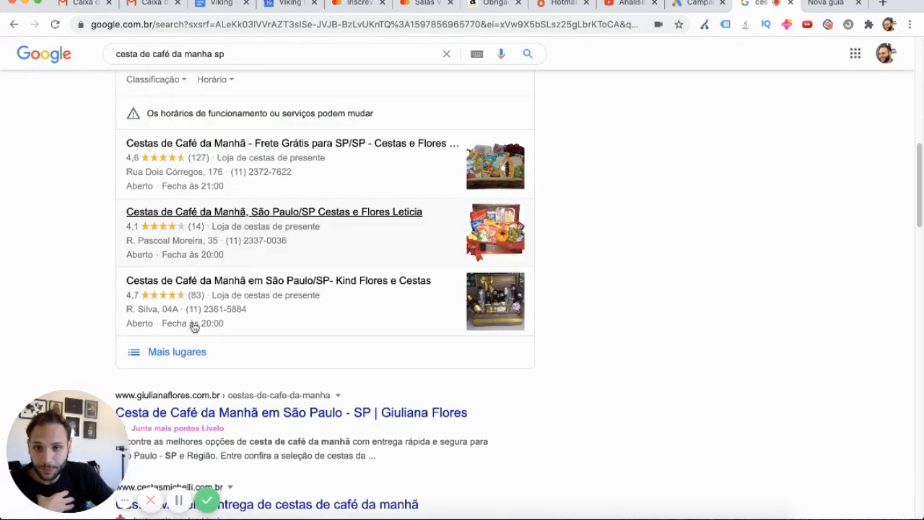
pyautogui.scroll(-2, 193, 327)
pyautogui.scroll(13, 216, 303)
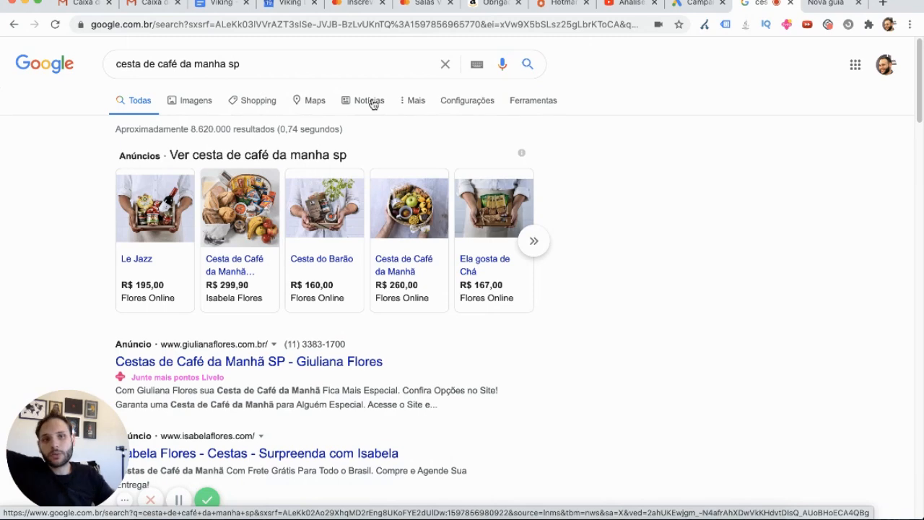
# Switch to Google Ads and change the location targeting first to Todos os países/territórios and finally to Inserir outro local.
pyautogui.click(679, 6)
pyautogui.click(317, 366)
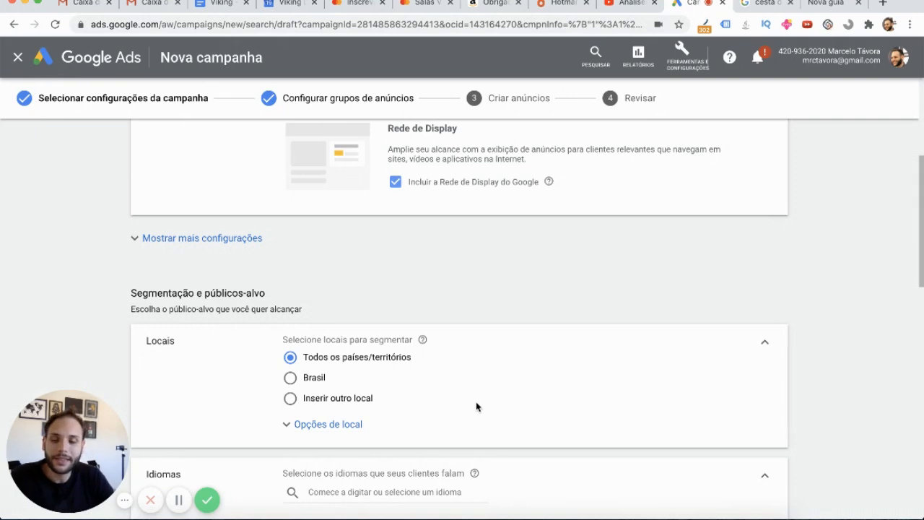
pyautogui.click(337, 397)
pyautogui.scroll(-1, 417, 342)
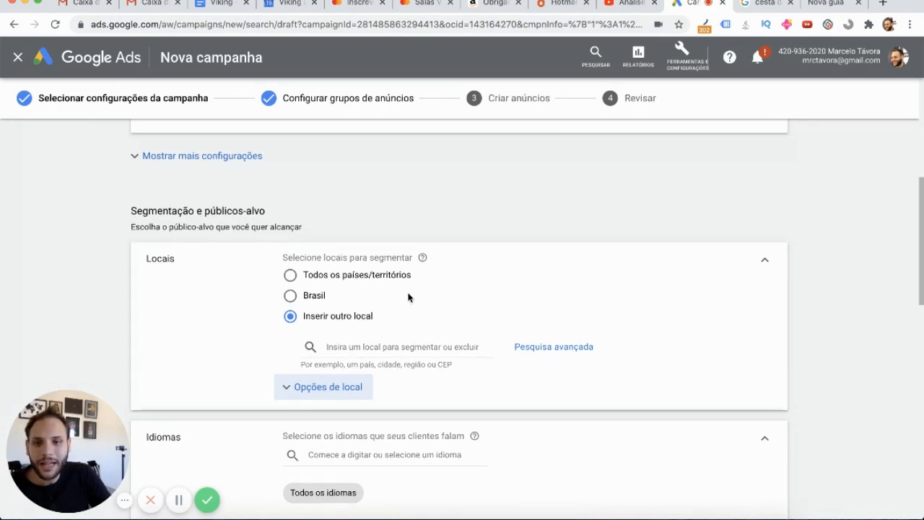
# Review the campaign's language, audience, daily budget and bidding settings.
pyautogui.scroll(5, 429, 303)
pyautogui.scroll(-4, 473, 318)
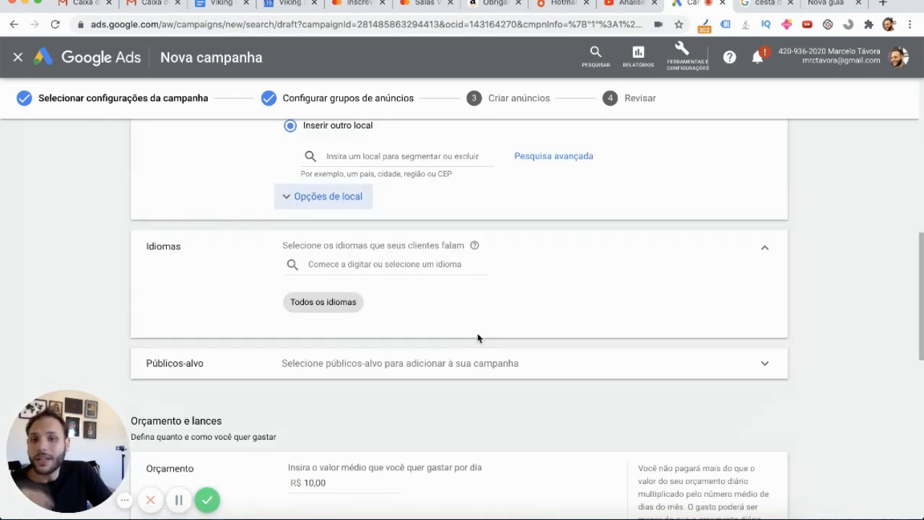
pyautogui.scroll(-2, 477, 343)
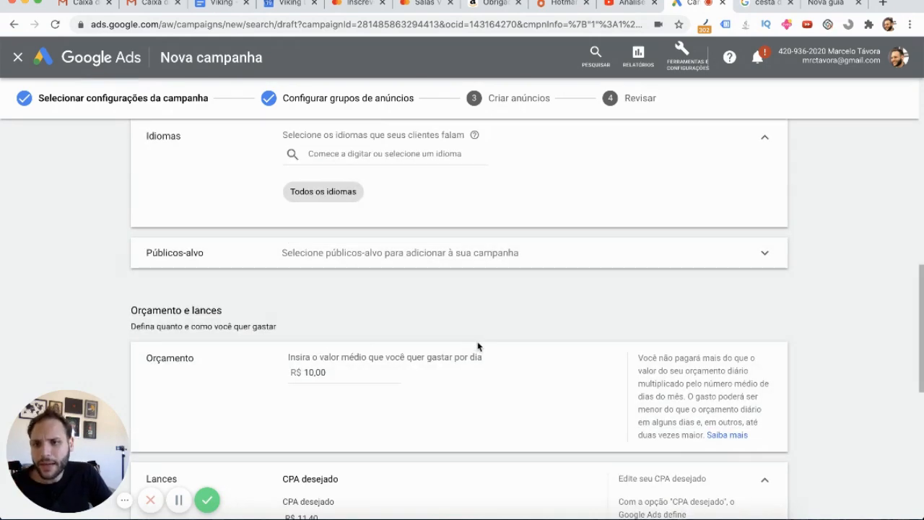
pyautogui.scroll(-2, 478, 347)
pyautogui.scroll(-1, 477, 346)
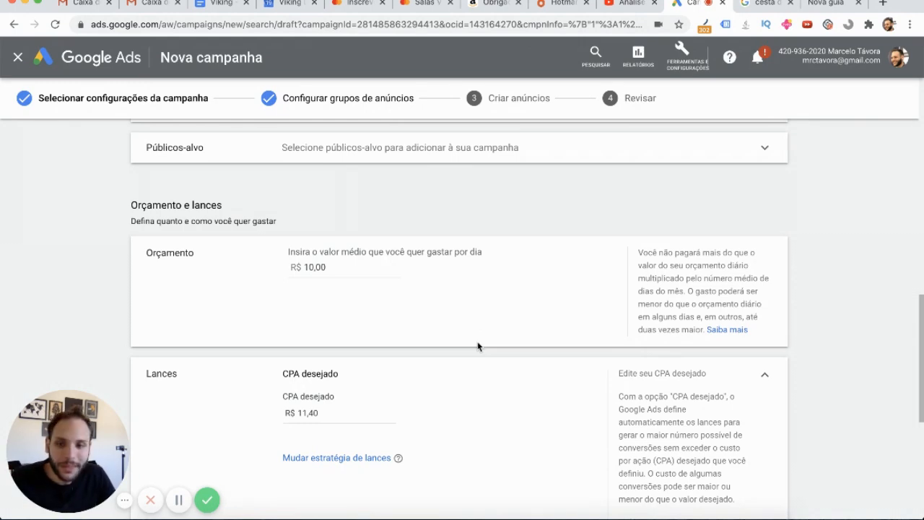